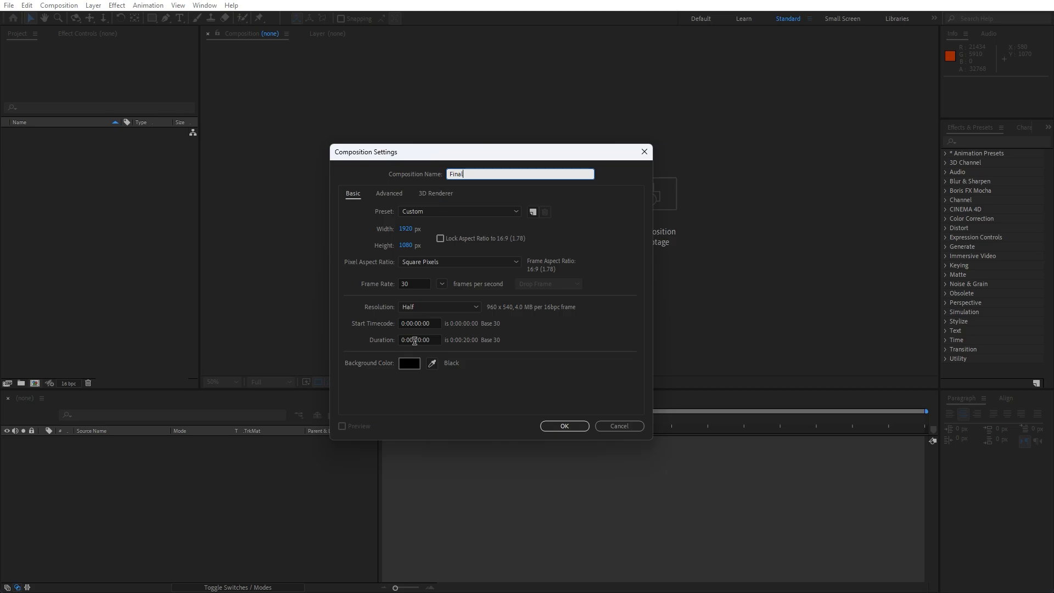
# - Create the 1920 x 1080, 30 fps, 20-second composition Final and add a white solid named Background
pyautogui.click(566, 426)
pyautogui.rightClick(207, 502)
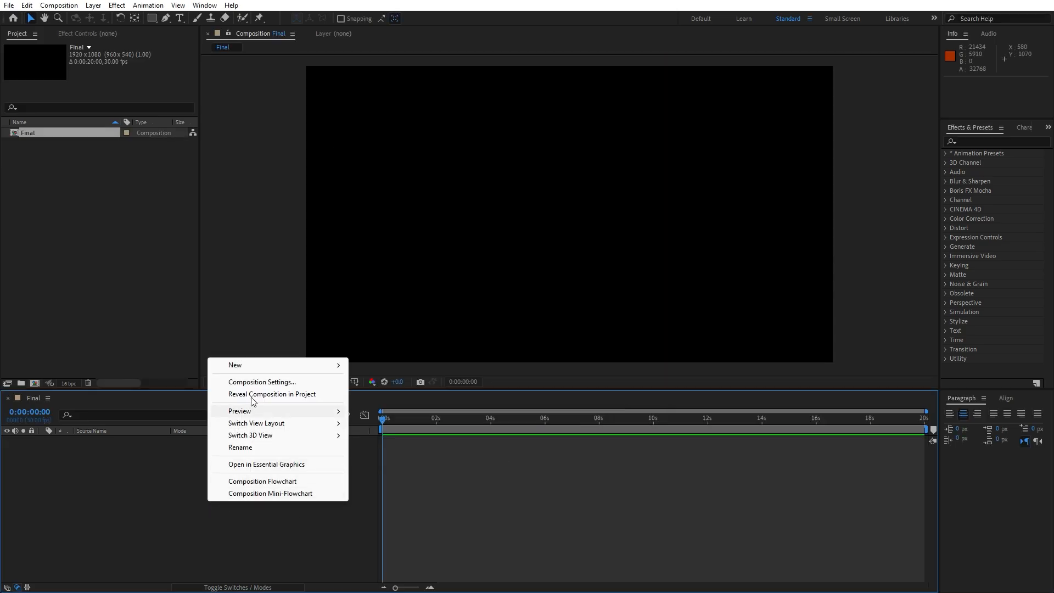
pyautogui.moveTo(249, 367)
pyautogui.click(392, 391)
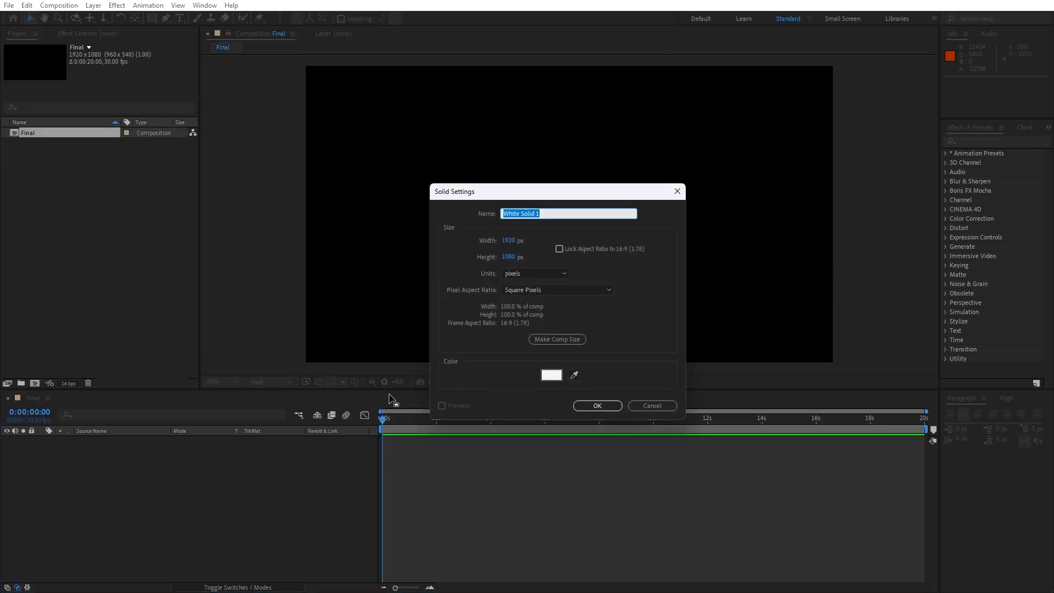
pyautogui.write('Background')
pyautogui.click(606, 405)
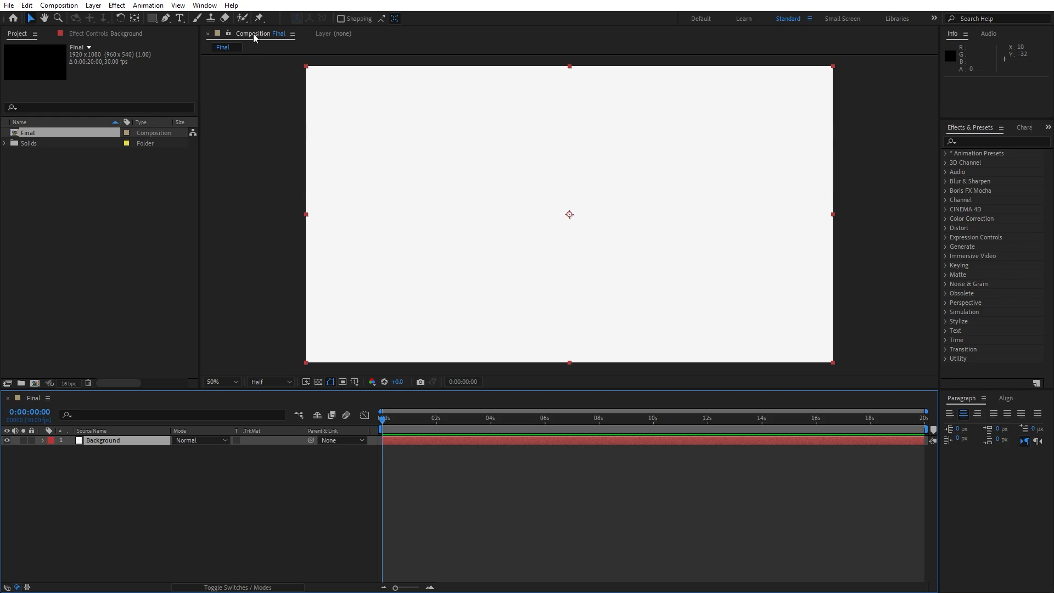
# - Apply the Fill effect to the Background layer and set its color to black, 000000
pyautogui.click(208, 7)
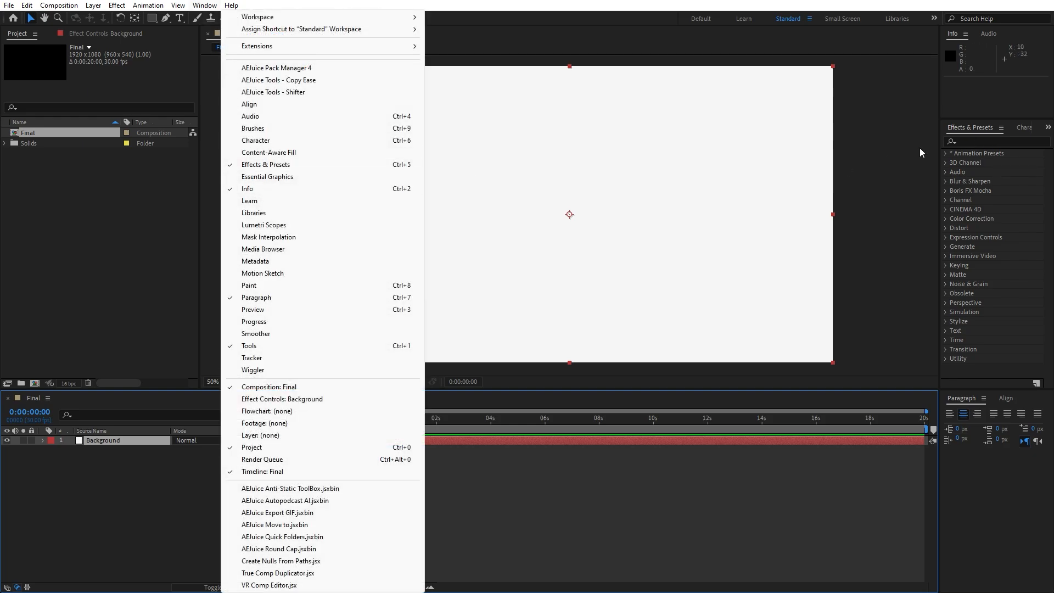
pyautogui.click(982, 140)
pyautogui.write('fill')
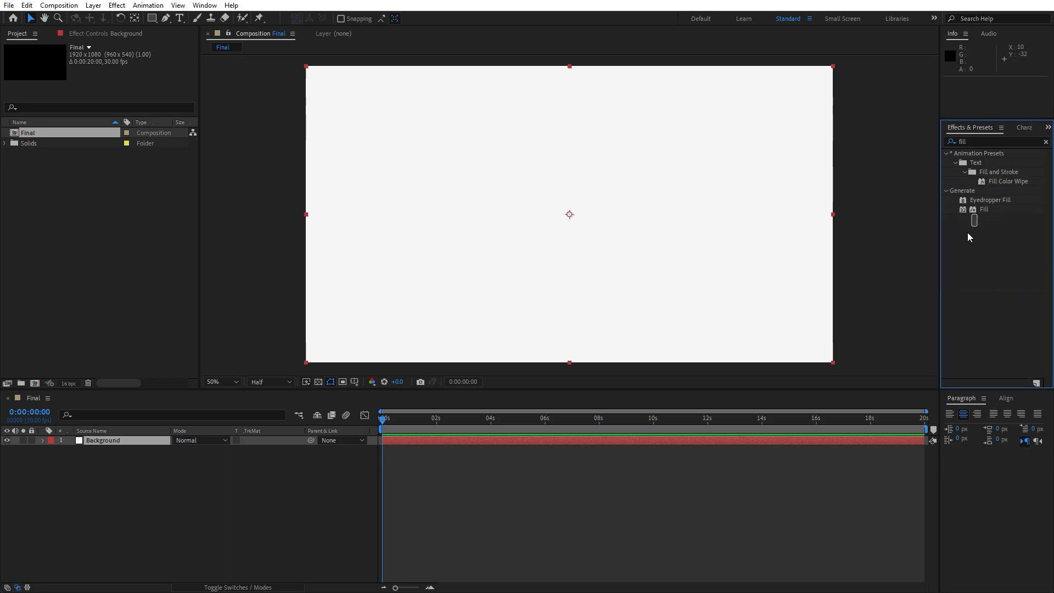
pyautogui.moveTo(984, 209); pyautogui.dragTo(113, 443)
pyautogui.click(114, 84)
pyautogui.write('000000')
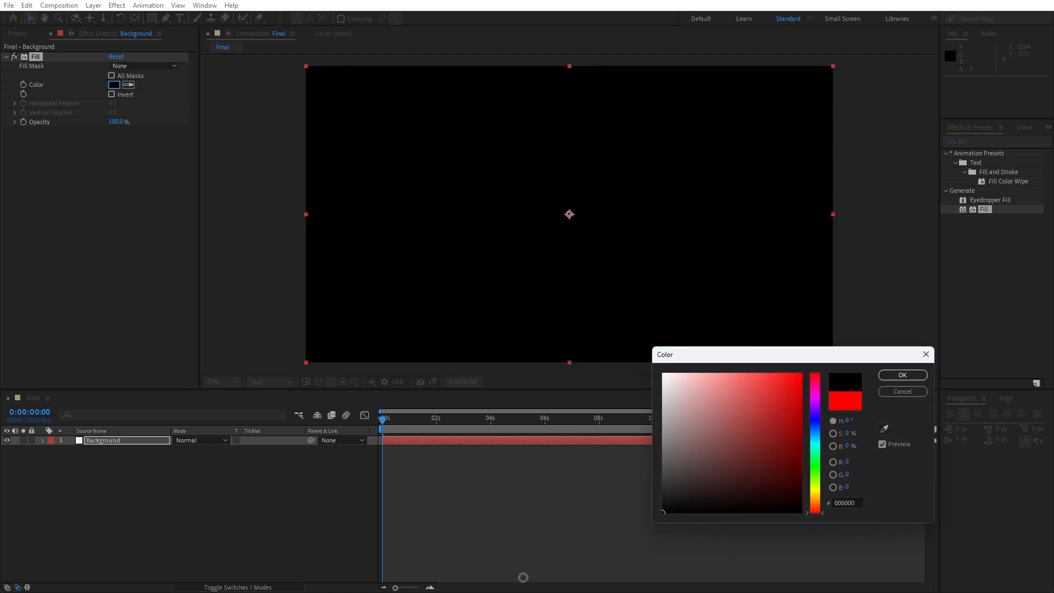
pyautogui.click(902, 375)
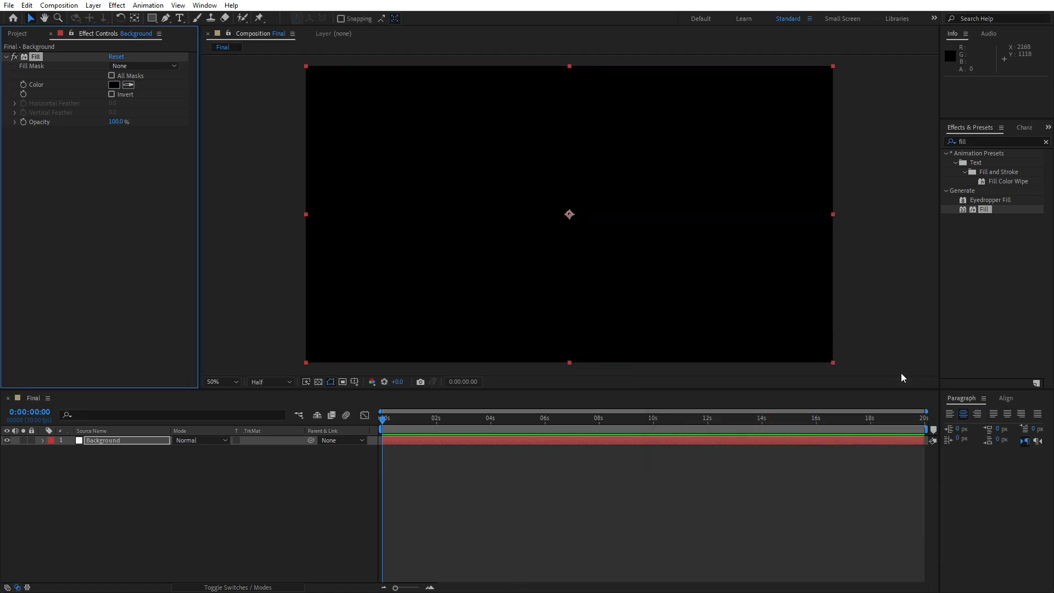
# - Apply CC Light Sweep to the Background layer and set its Width to 1000
pyautogui.click(973, 143)
pyautogui.write('cc ligh')
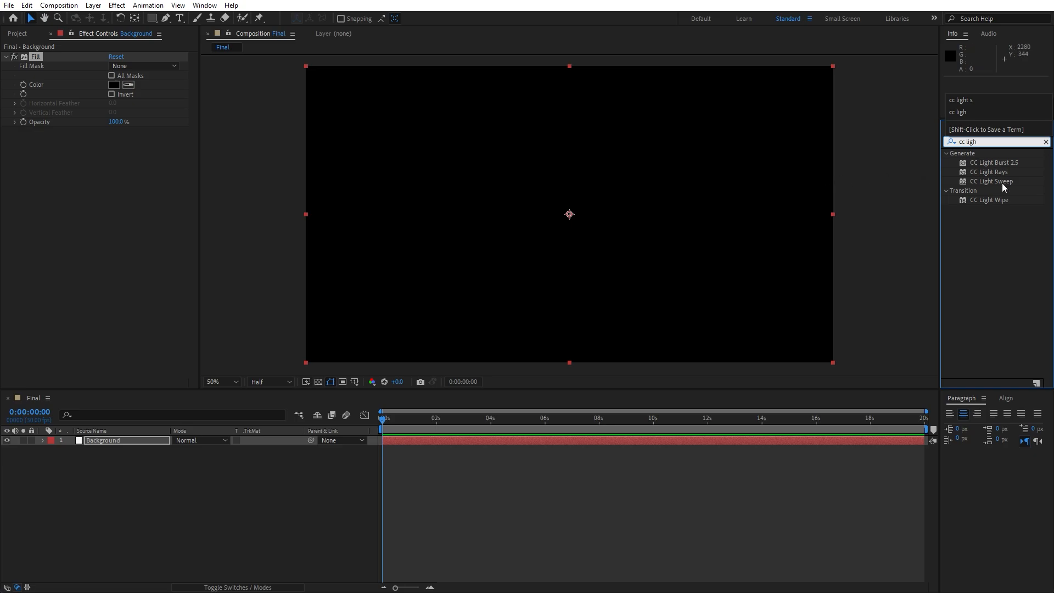
pyautogui.moveTo(1003, 183); pyautogui.dragTo(126, 444)
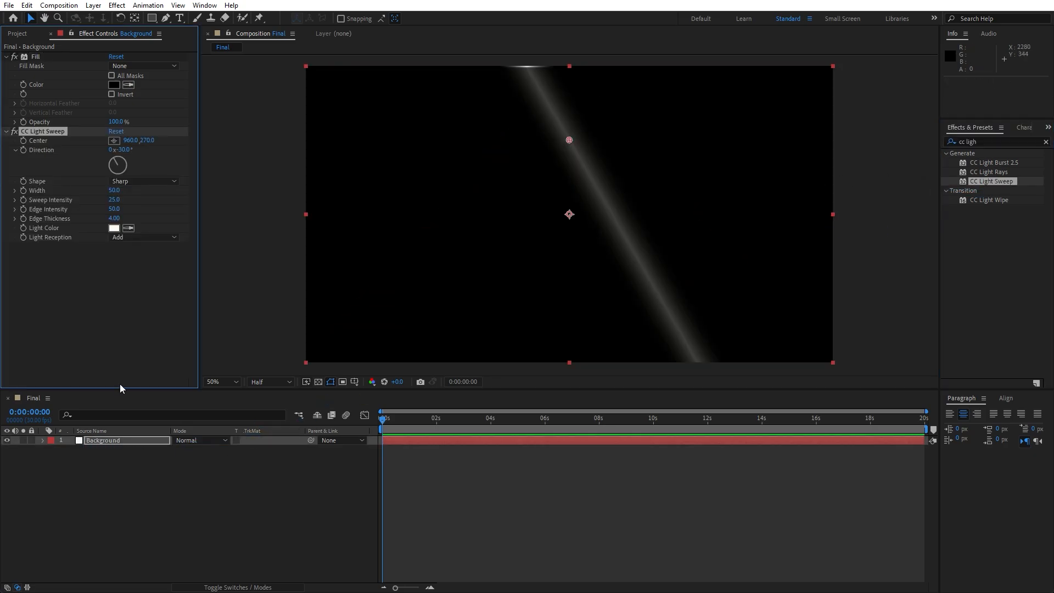
pyautogui.click(113, 190)
pyautogui.write('1000')
pyautogui.press('Return')
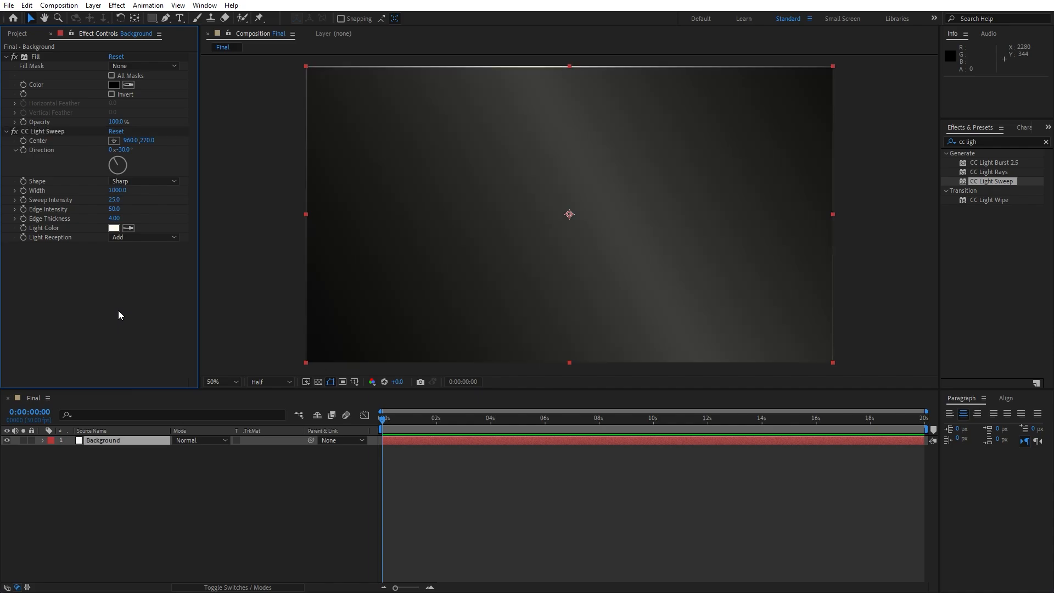
# - Set the CC Light Sweep's Sweep Intensity to 40 and its Direction to 45°
pyautogui.click(114, 200)
pyautogui.write('40')
pyautogui.press('Return')
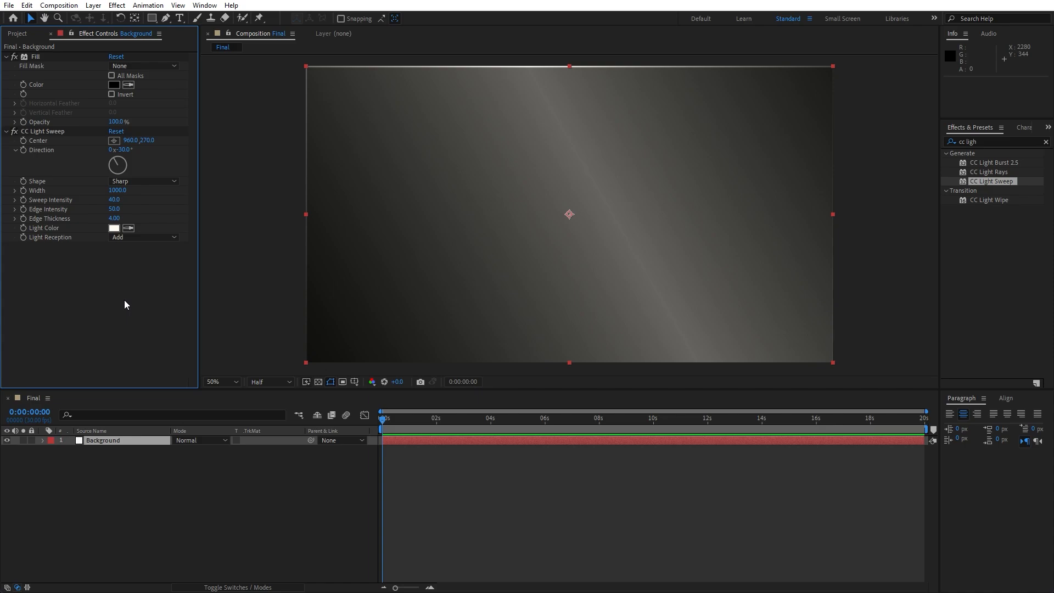
pyautogui.click(122, 149)
pyautogui.write('45')
pyautogui.press('Return')
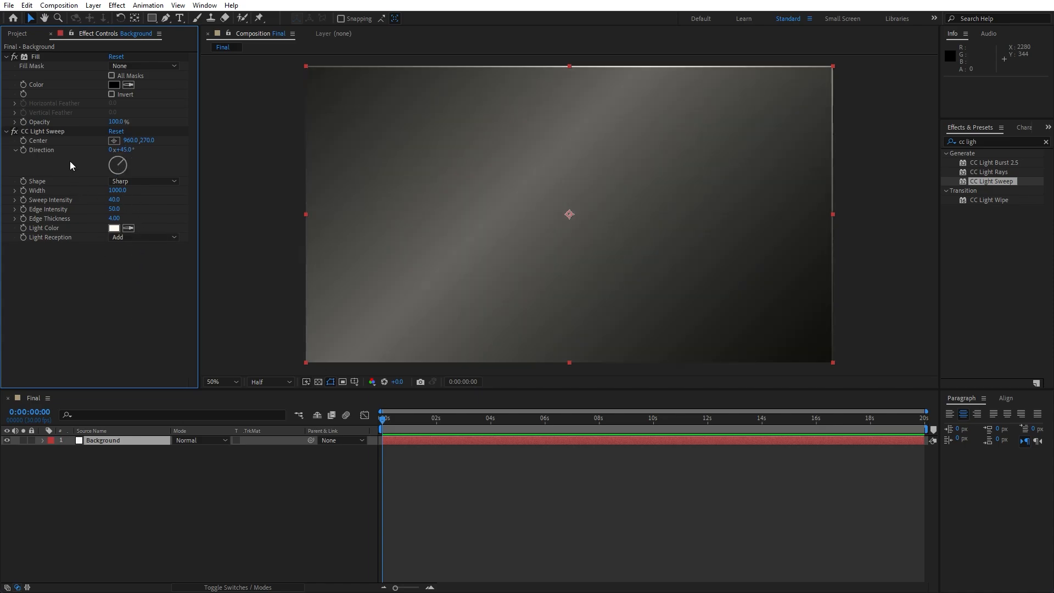
# - Duplicate the CC Light Sweep effect on the Background layer and set the copy's Width to 350
pyautogui.click(58, 131)
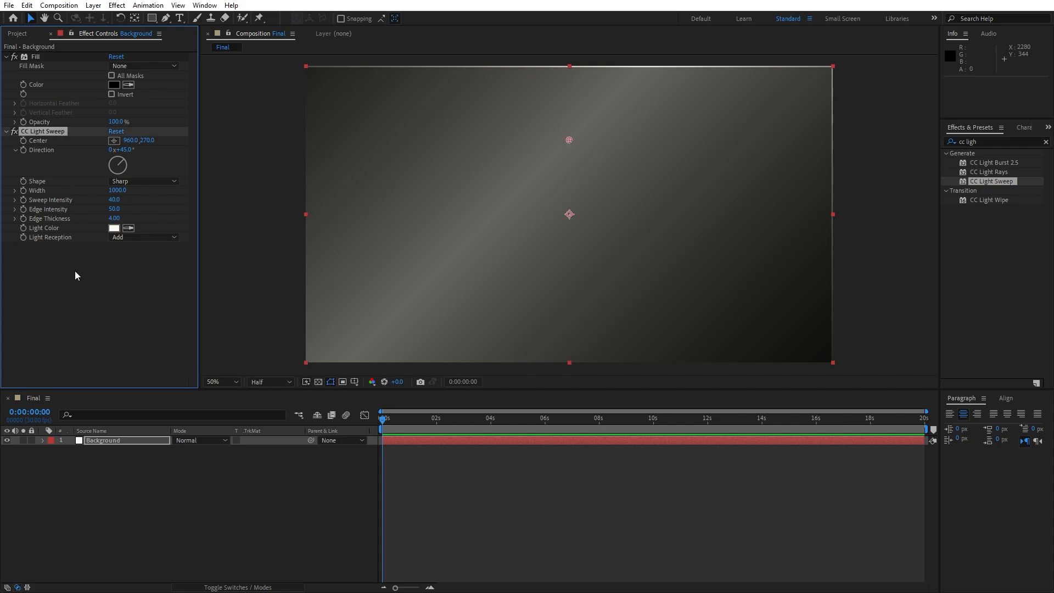
pyautogui.hotkey('ctrl', 'd')
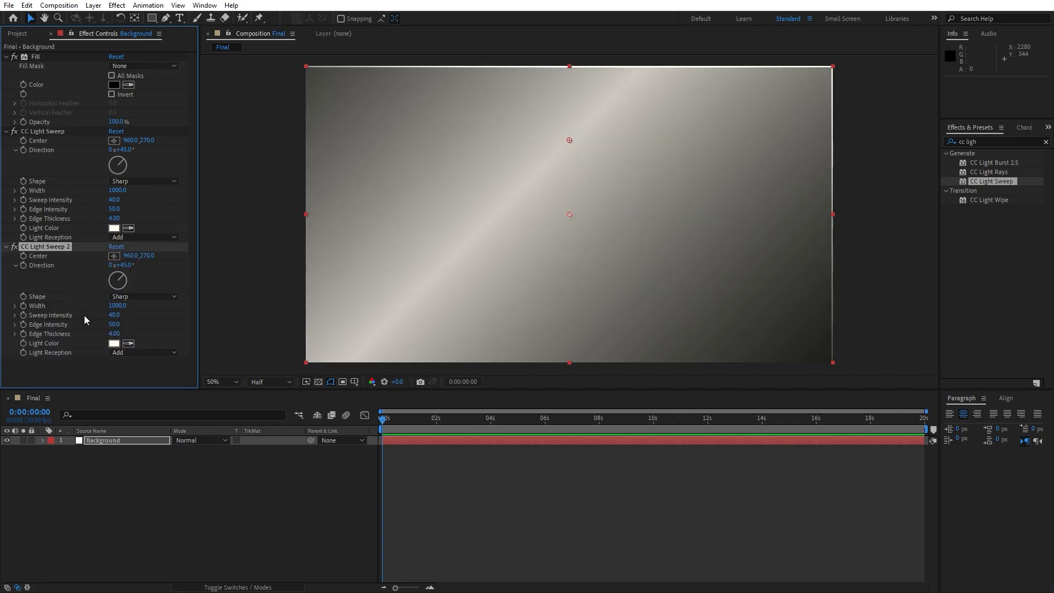
pyautogui.click(117, 306)
pyautogui.write('350')
pyautogui.click(171, 494)
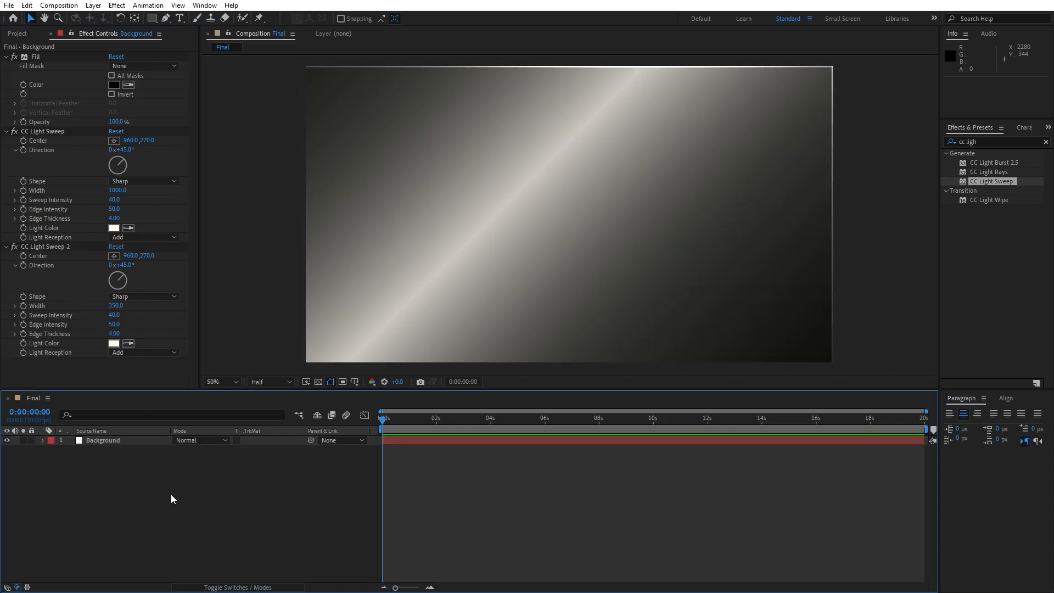
# - Set CC Light Sweep 2's Direction to 100° and lower its Center to a vertical position of about 533
pyautogui.click(123, 264)
pyautogui.write('100')
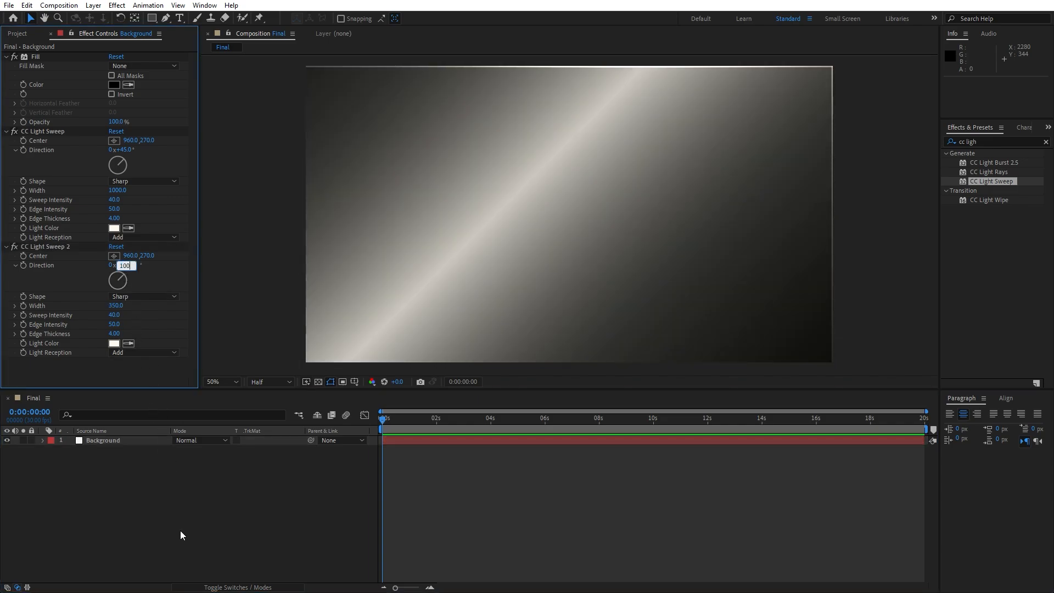
pyautogui.click(181, 535)
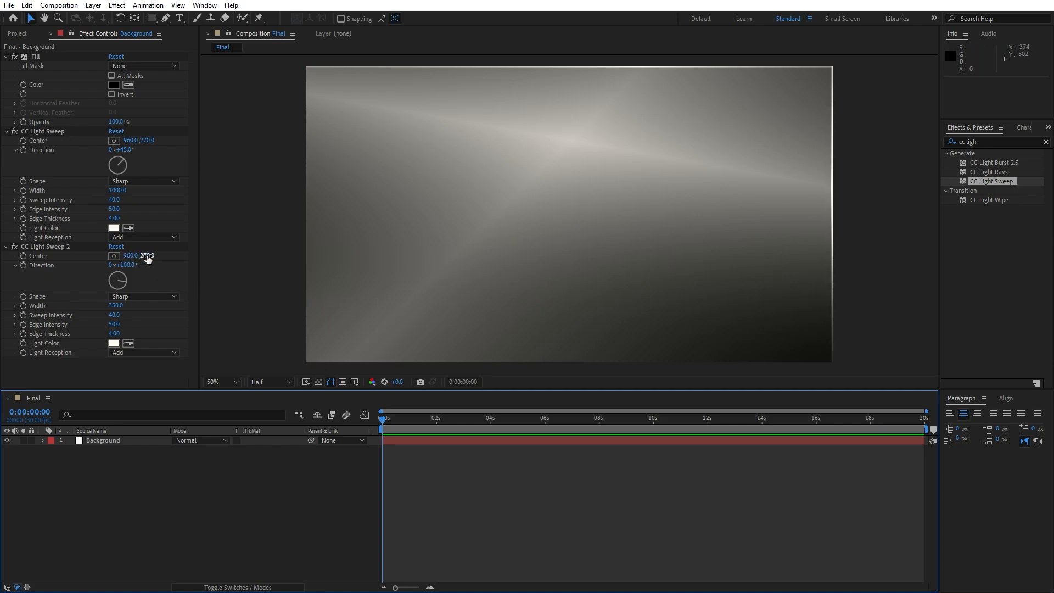
pyautogui.moveTo(147, 255); pyautogui.dragTo(277, 270)
pyautogui.moveTo(153, 261); pyautogui.dragTo(152, 259)
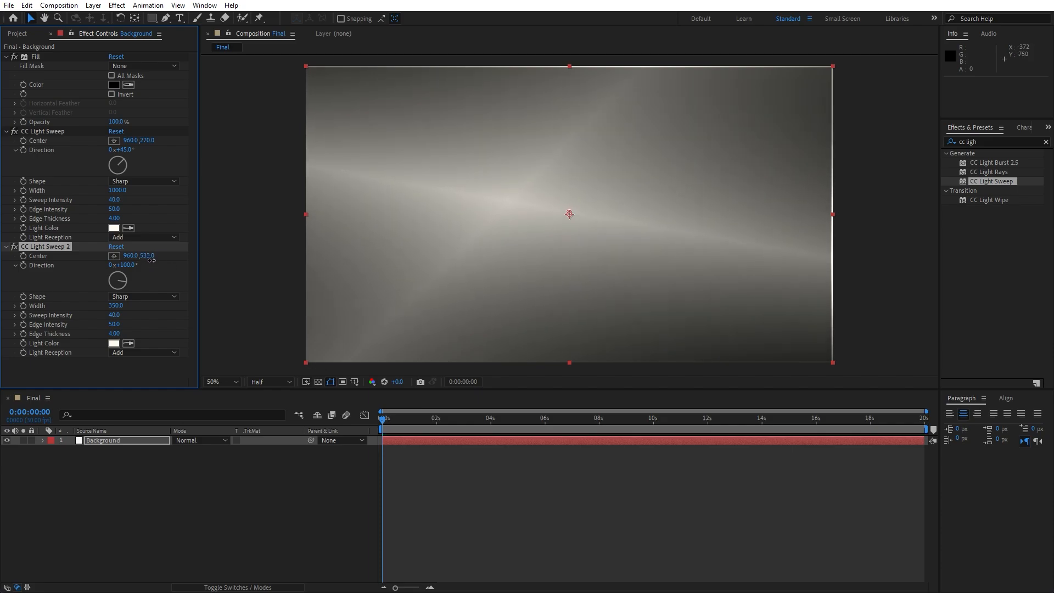
# - Collapse the settings of the Fill effect and both CC Light Sweep effects
pyautogui.click(6, 56)
pyautogui.click(6, 66)
pyautogui.click(6, 75)
pyautogui.click(68, 215)
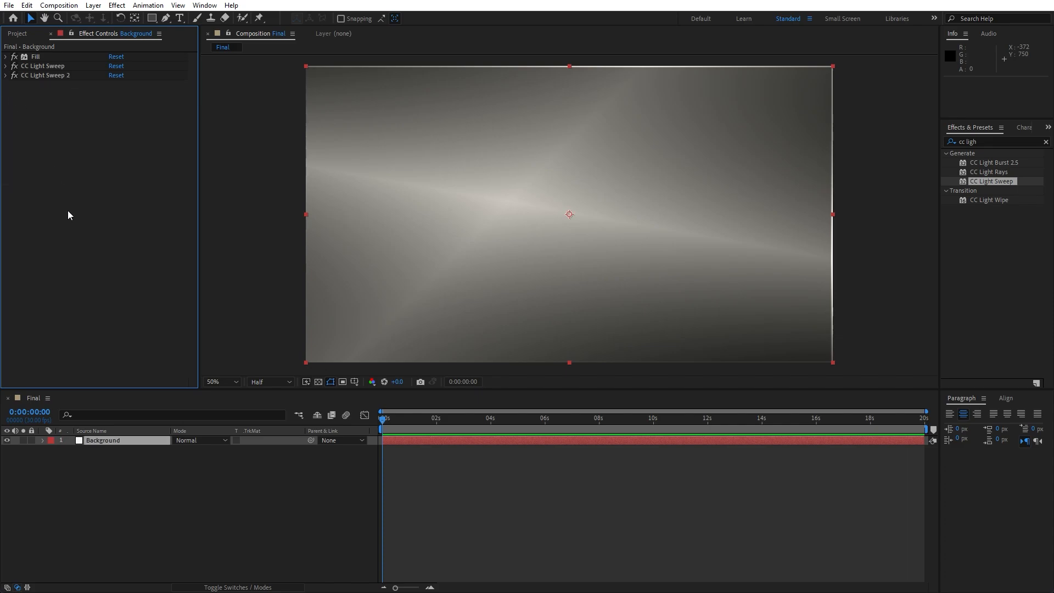
# - Find Turbulent Displace among the effects and apply it to the Background layer
pyautogui.click(997, 142)
pyautogui.write('tu')
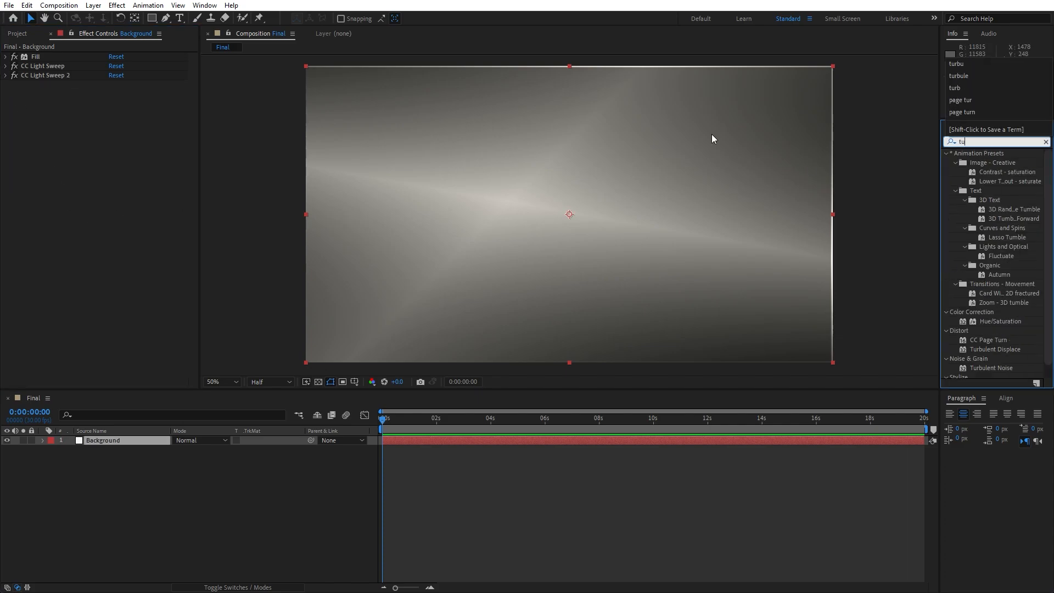
pyautogui.write('rb')
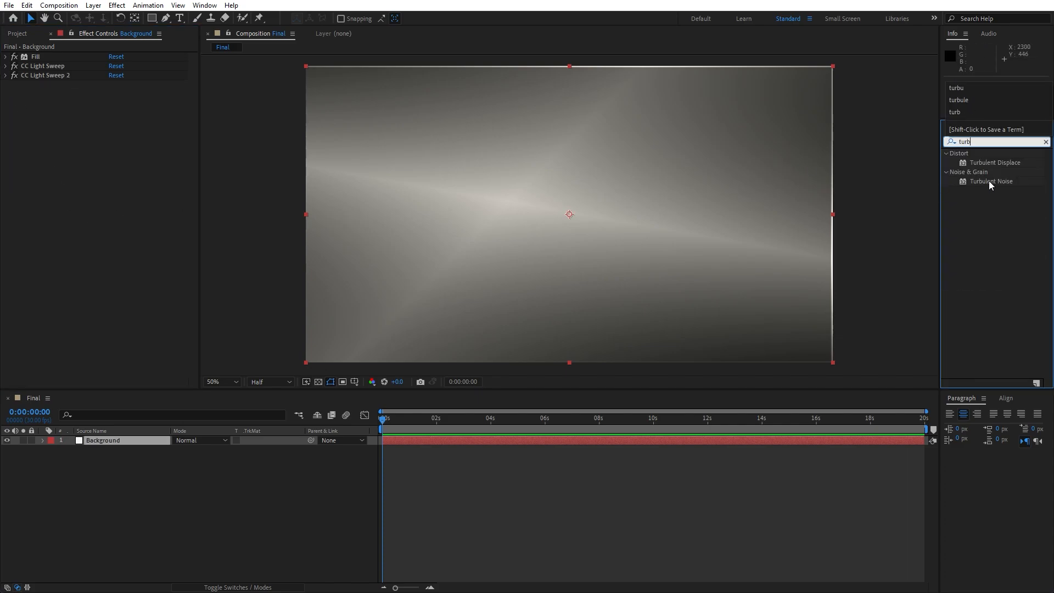
pyautogui.moveTo(991, 163); pyautogui.dragTo(140, 438)
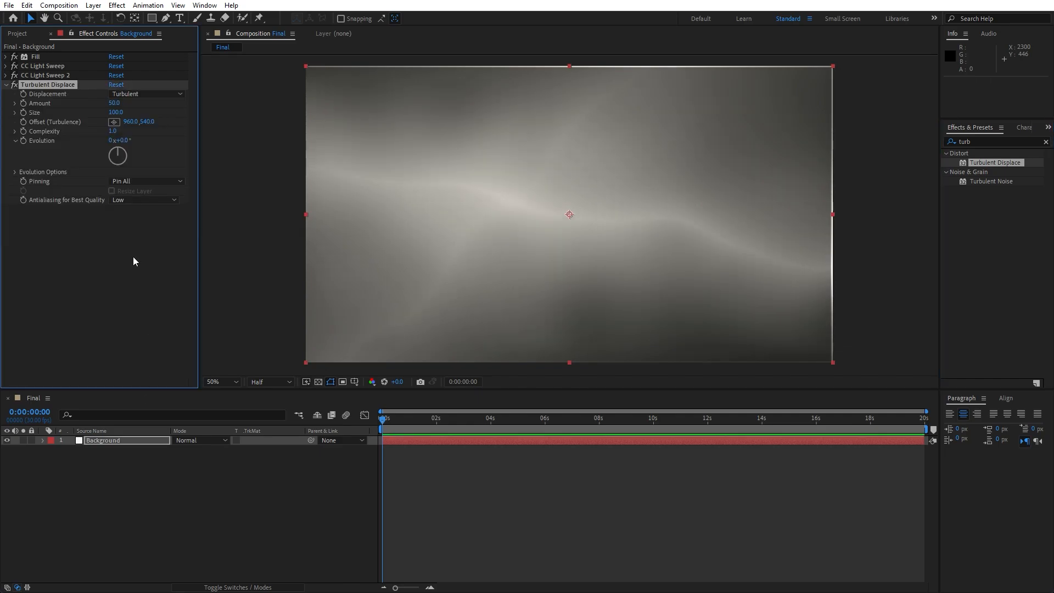
# - Set Turbulent Displace's Displacement to Twist and its Size to 600
pyautogui.click(129, 94)
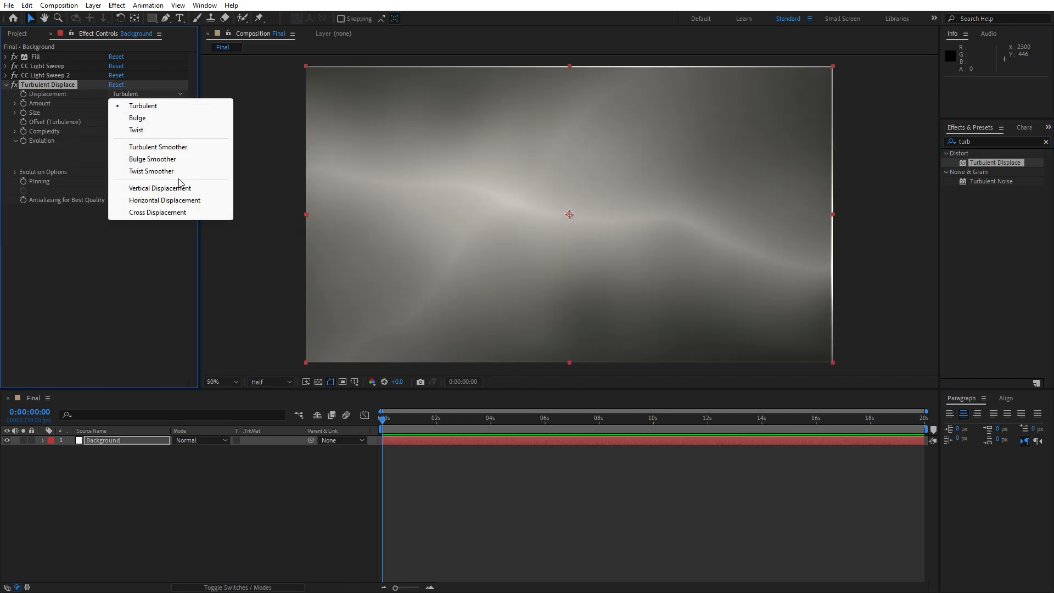
pyautogui.click(150, 130)
pyautogui.click(103, 208)
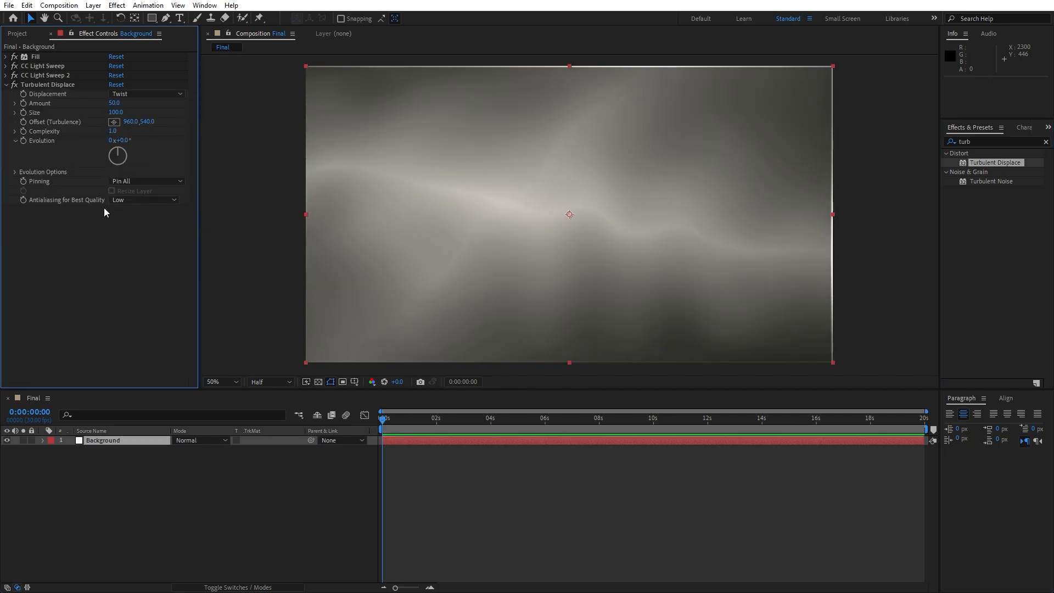
pyautogui.click(116, 113)
pyautogui.write('600')
pyautogui.press('Return')
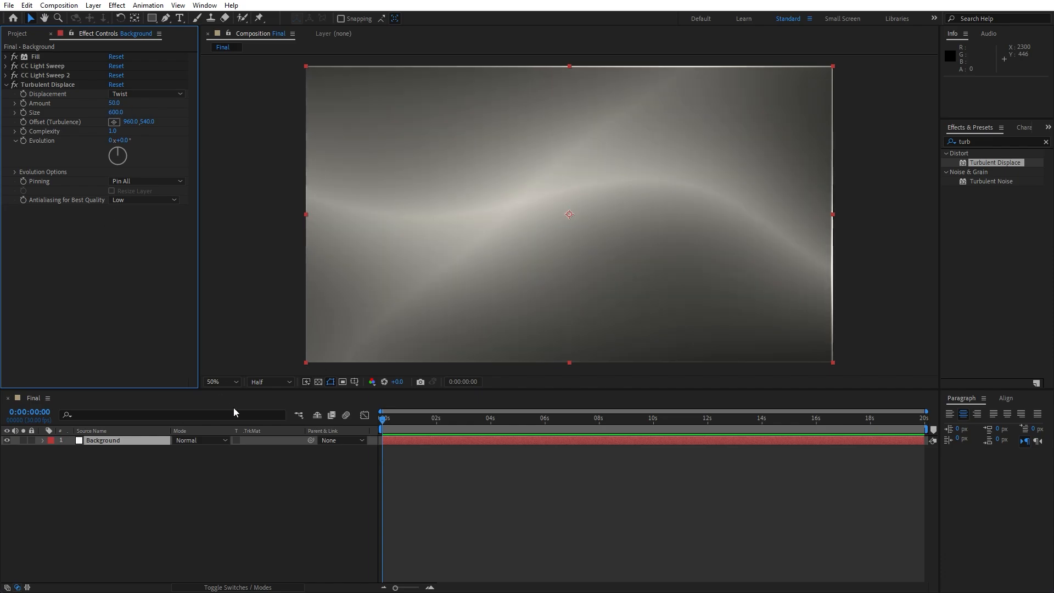
# - Keyframe Turbulent Displace's Evolution from 0 at the first frame to 2 revolutions at 0:00:19:29, and scrub the early seconds
pyautogui.click(375, 429)
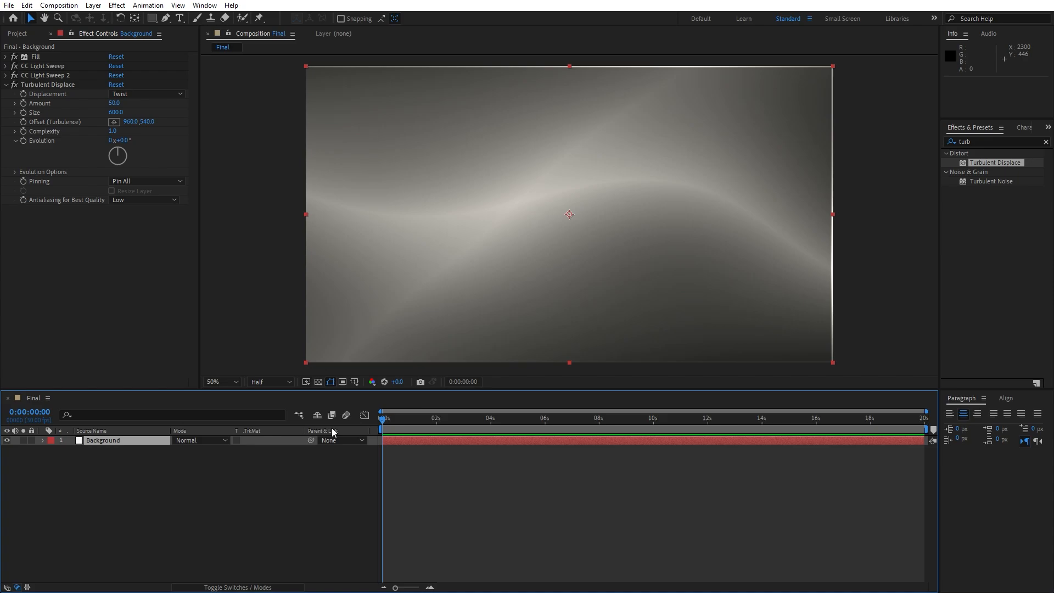
pyautogui.click(23, 141)
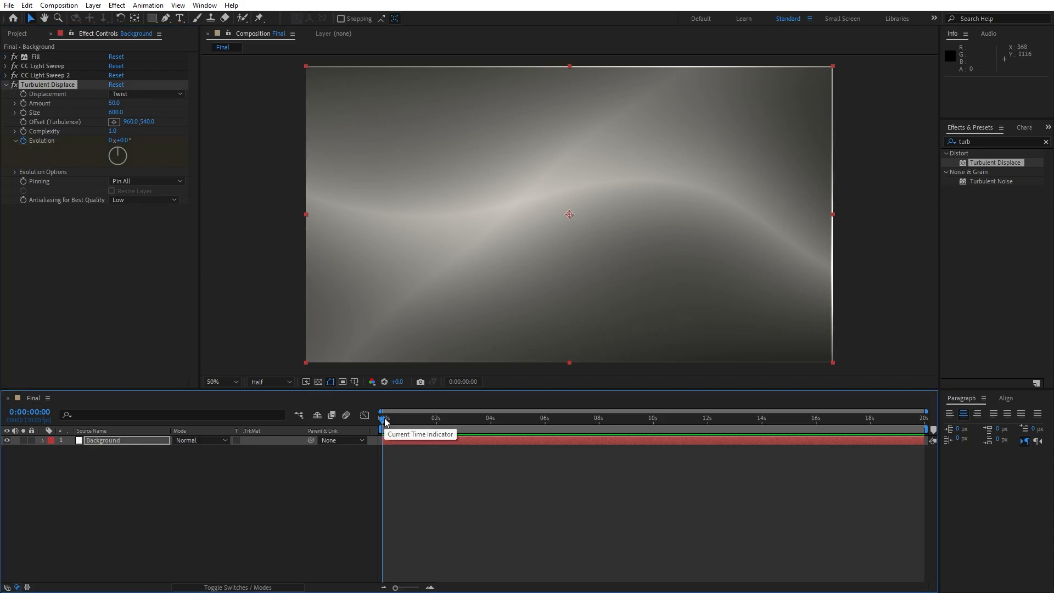
pyautogui.moveTo(383, 419); pyautogui.dragTo(924, 420)
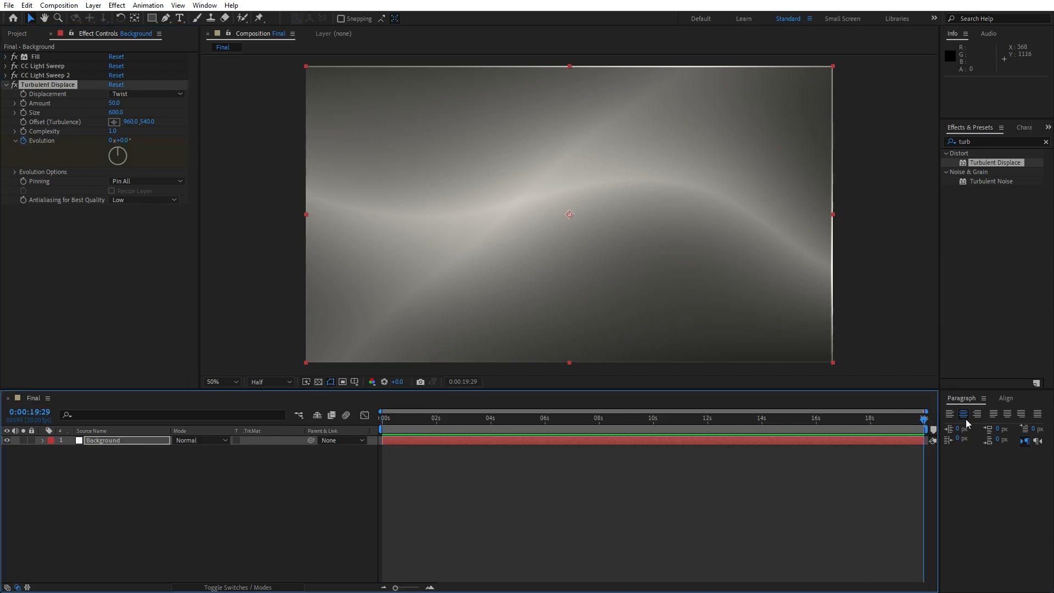
pyautogui.click(112, 141)
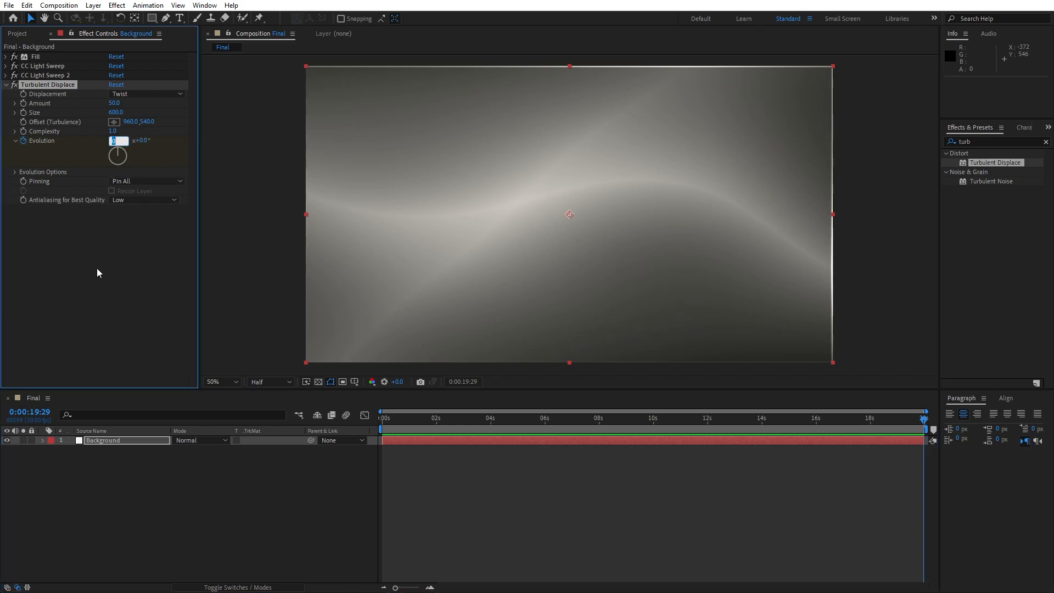
pyautogui.click(100, 309)
pyautogui.moveTo(382, 419); pyautogui.dragTo(434, 422)
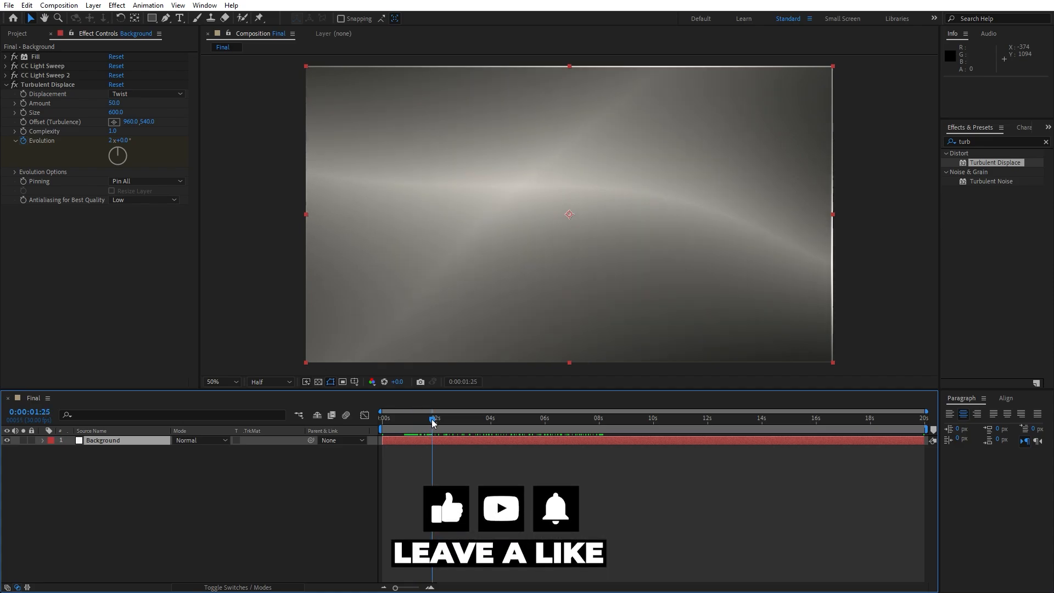
# - Find CC Mr. Mercury among the effects and apply it to the Background layer
pyautogui.click(987, 141)
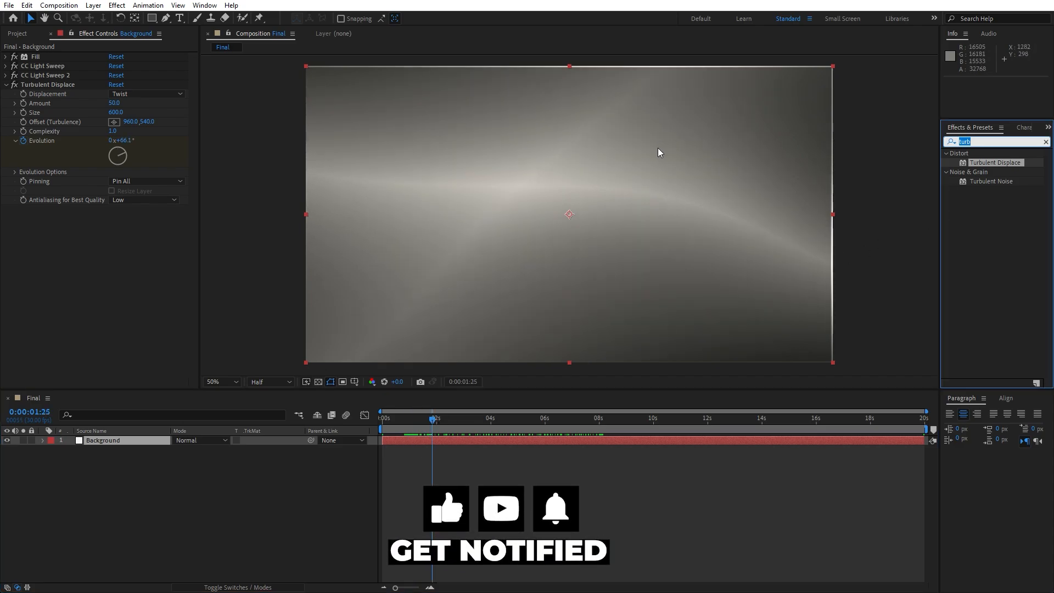
pyautogui.write('cc mr')
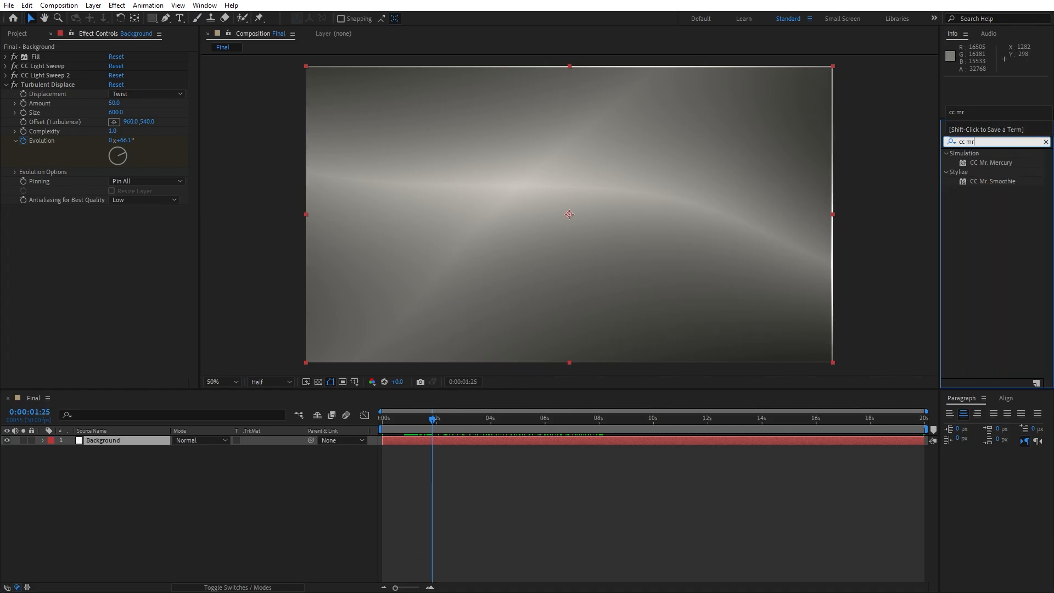
pyautogui.moveTo(1005, 166); pyautogui.dragTo(146, 447)
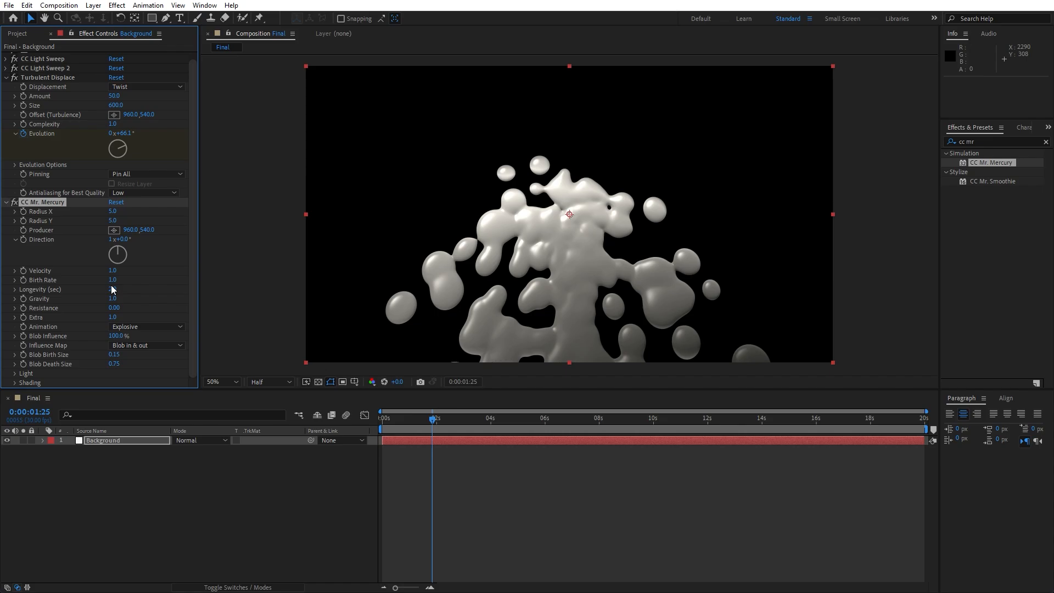
# - Set CC Mr. Mercury's Radius X to 160 and Radius Y to 200
pyautogui.click(113, 212)
pyautogui.write('160')
pyautogui.click(112, 220)
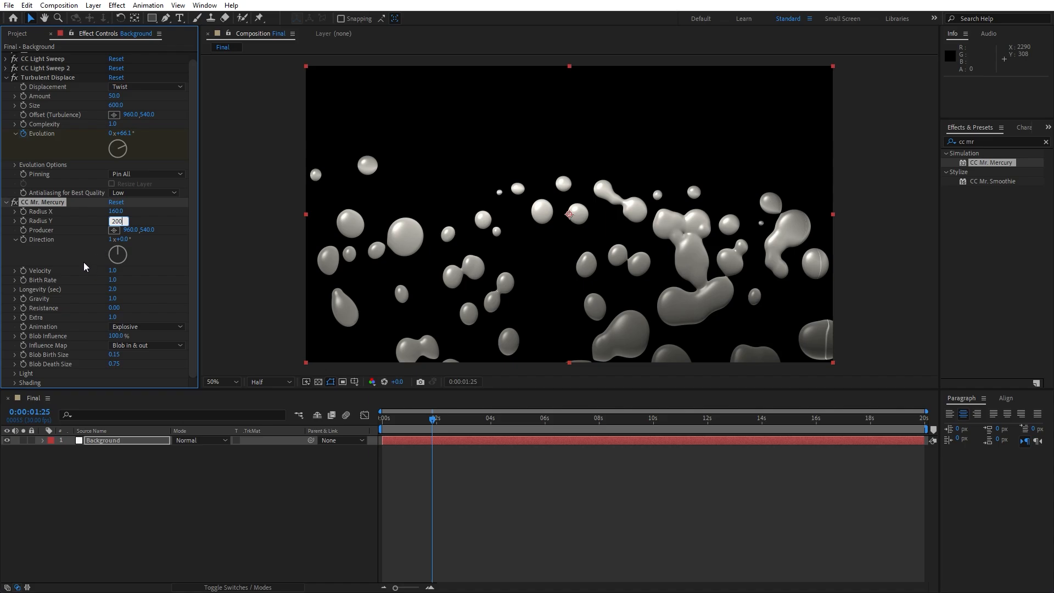
pyautogui.press('Return')
# - Set CC Mr. Mercury's Velocity to 0, Birth Rate to 10 and Longevity to 4 seconds
pyautogui.click(112, 270)
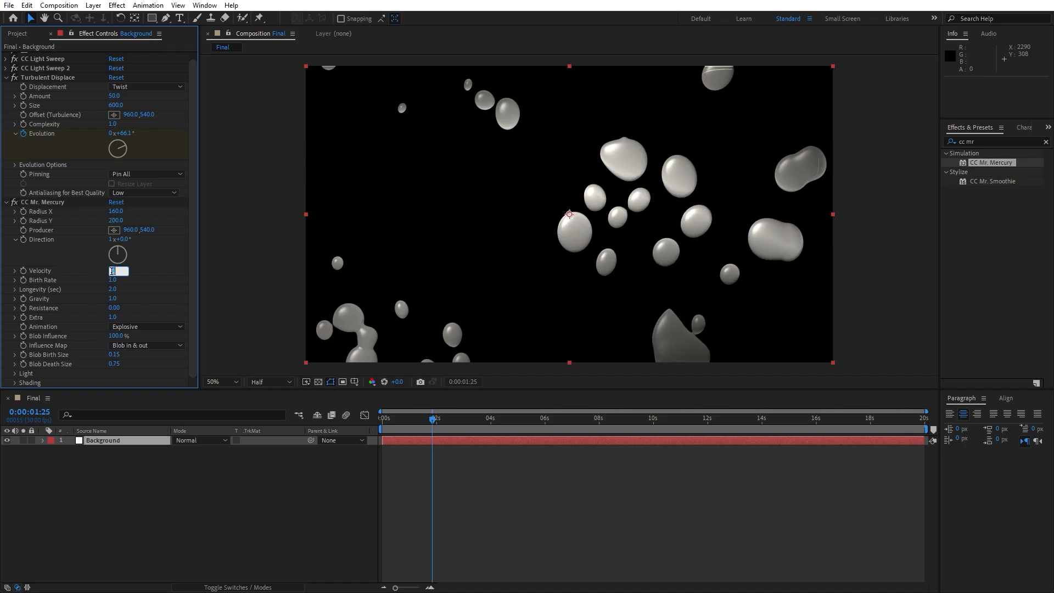
pyautogui.write('0')
pyautogui.click(113, 280)
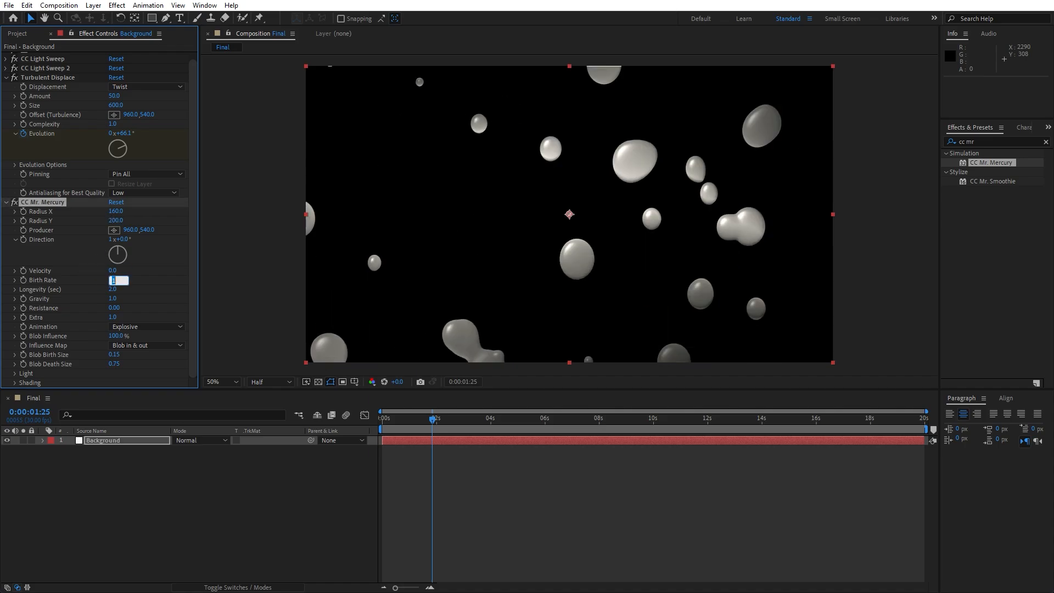
pyautogui.press('Return')
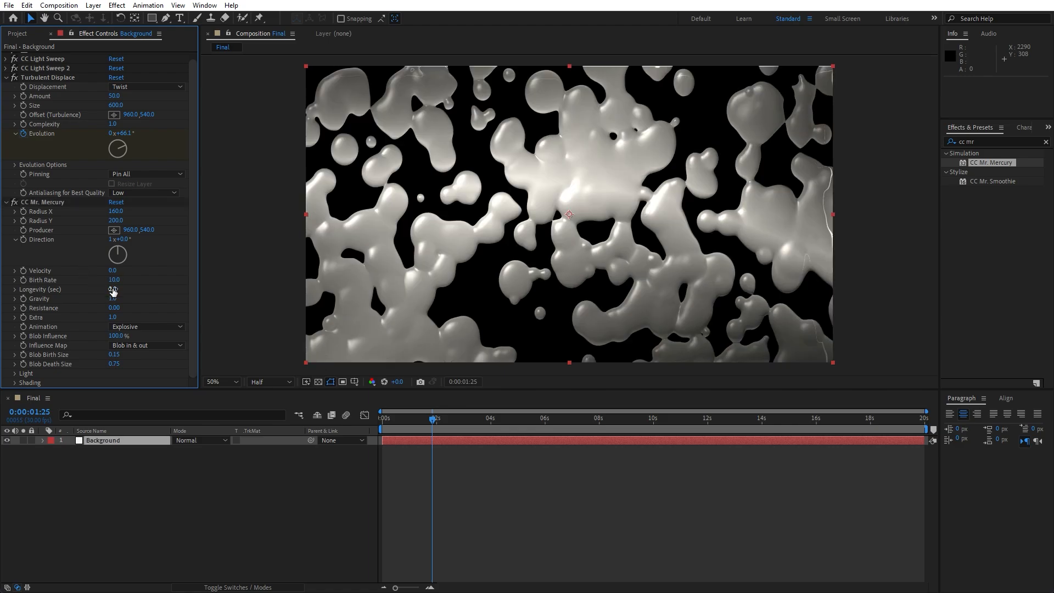
pyautogui.click(112, 290)
pyautogui.write('4')
# - Set CC Mr. Mercury's Gravity to 4, Resistance to 5 and Extra to 7
pyautogui.click(112, 298)
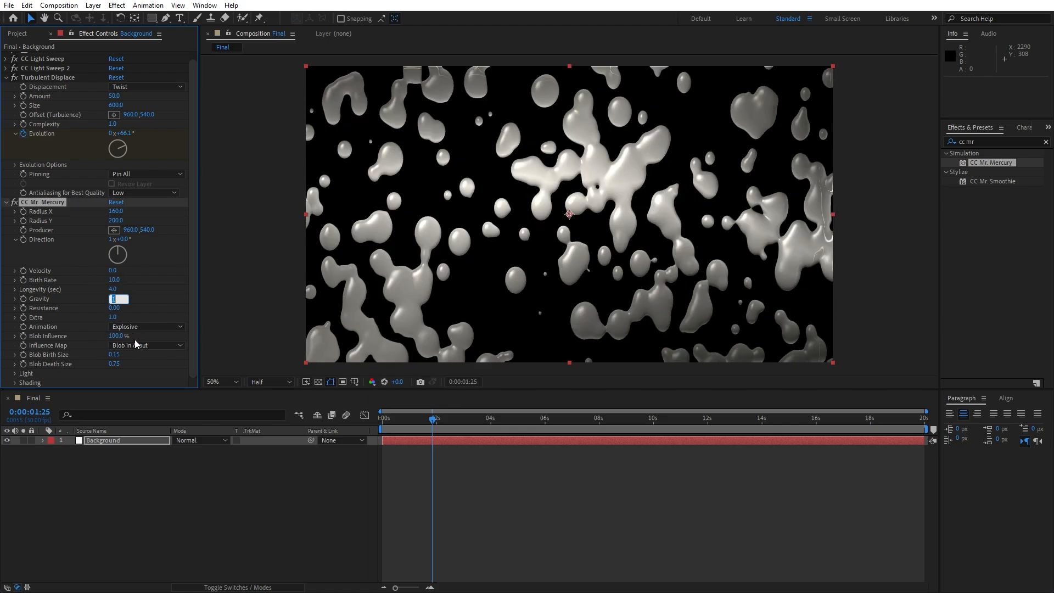
pyautogui.write('4')
pyautogui.click(96, 492)
pyautogui.click(113, 308)
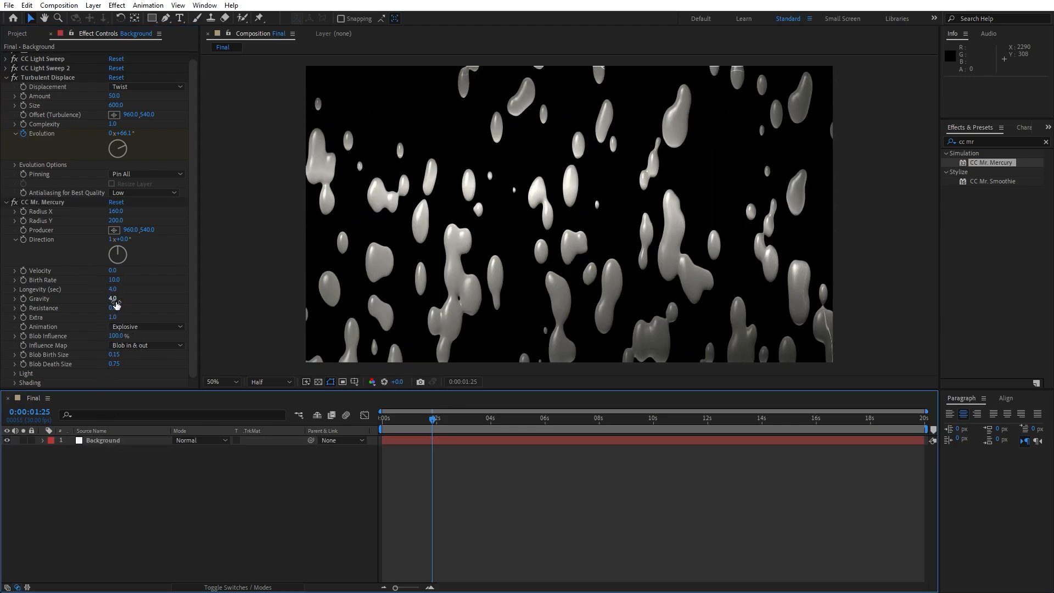
pyautogui.write('5')
pyautogui.click(118, 469)
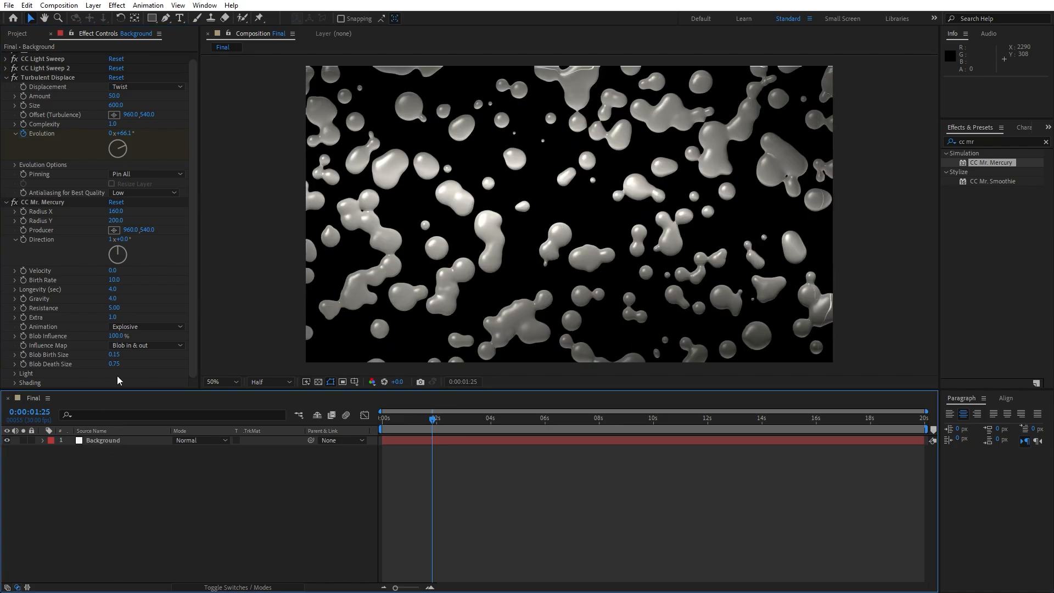
pyautogui.click(113, 317)
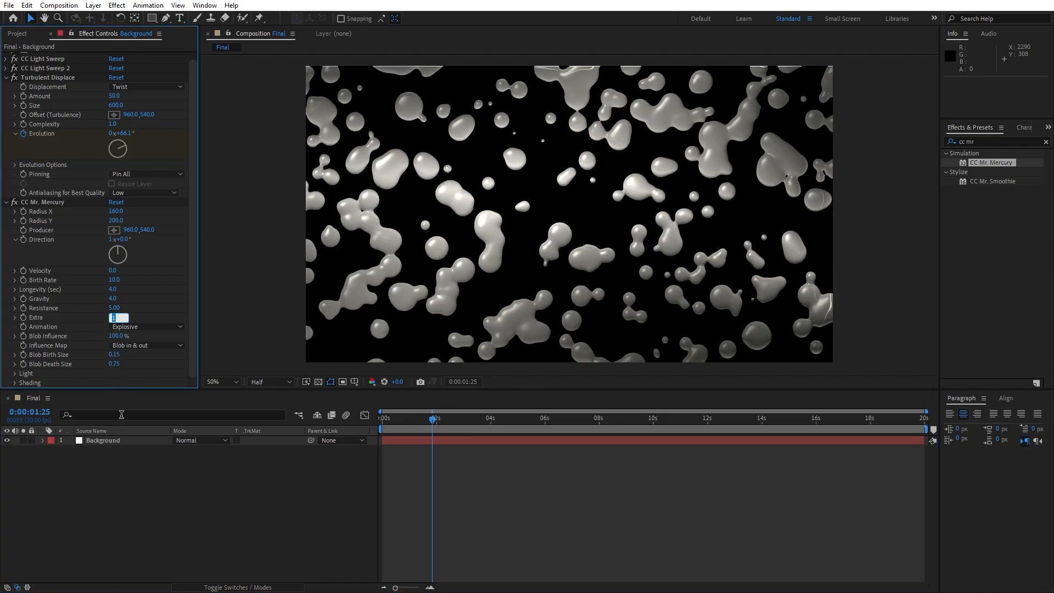
pyautogui.write('7')
pyautogui.click(141, 504)
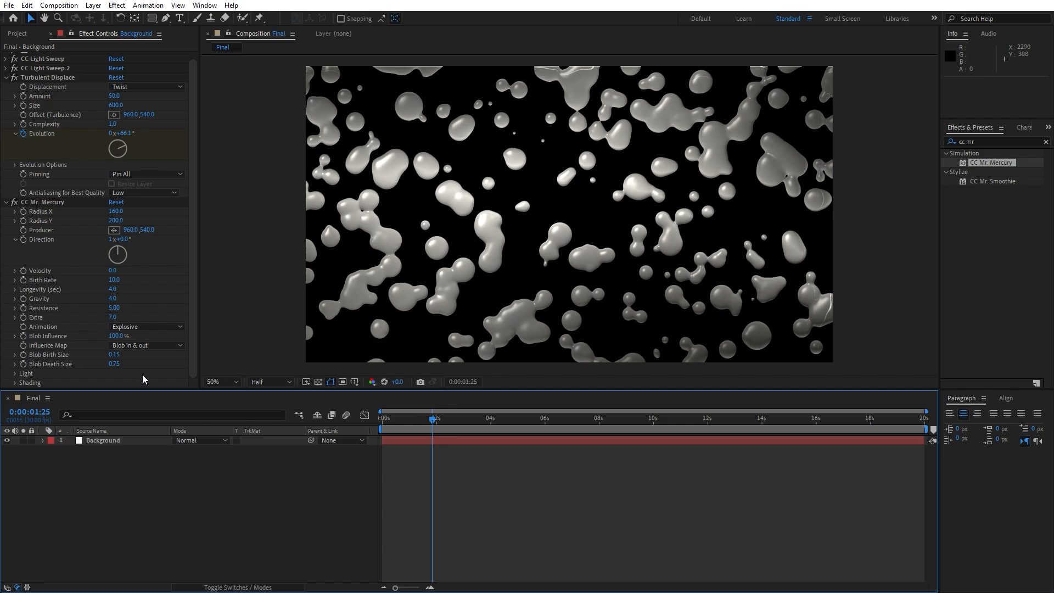
# - Change CC Mr. Mercury's Animation to Fire, with Blob Birth Size 0.50 and Blob Death Size 0.61
pyautogui.click(133, 331)
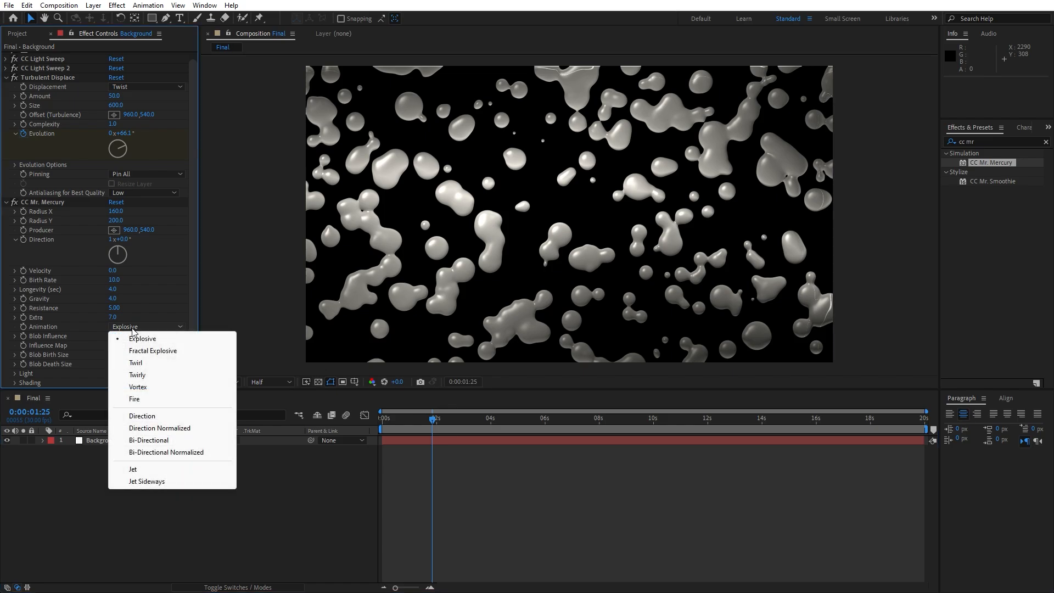
pyautogui.click(148, 400)
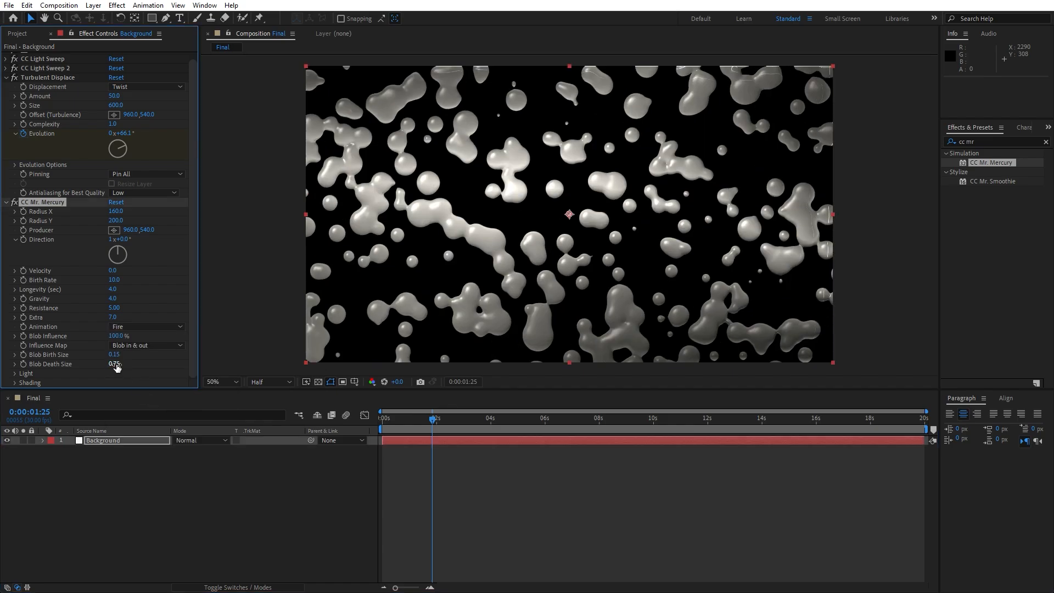
pyautogui.moveTo(115, 356)
pyautogui.mouseDown()
pyautogui.moveTo(133, 358)
pyautogui.moveTo(107, 367)
pyautogui.mouseUp()
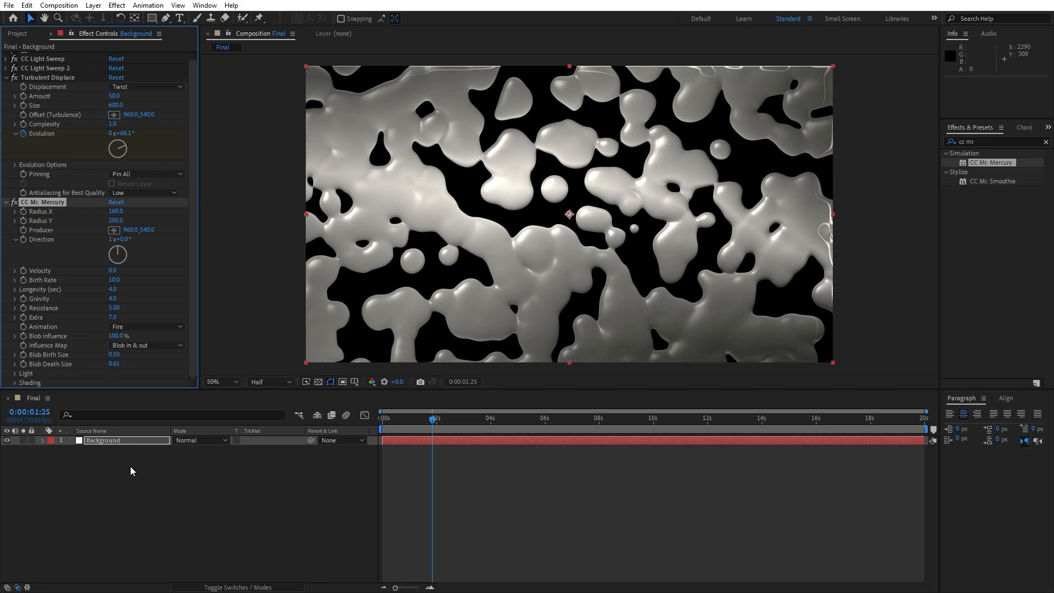
# - Play the composition from its first frame to preview the mercury animation
pyautogui.moveTo(433, 418); pyautogui.dragTo(374, 418)
pyautogui.press('space')
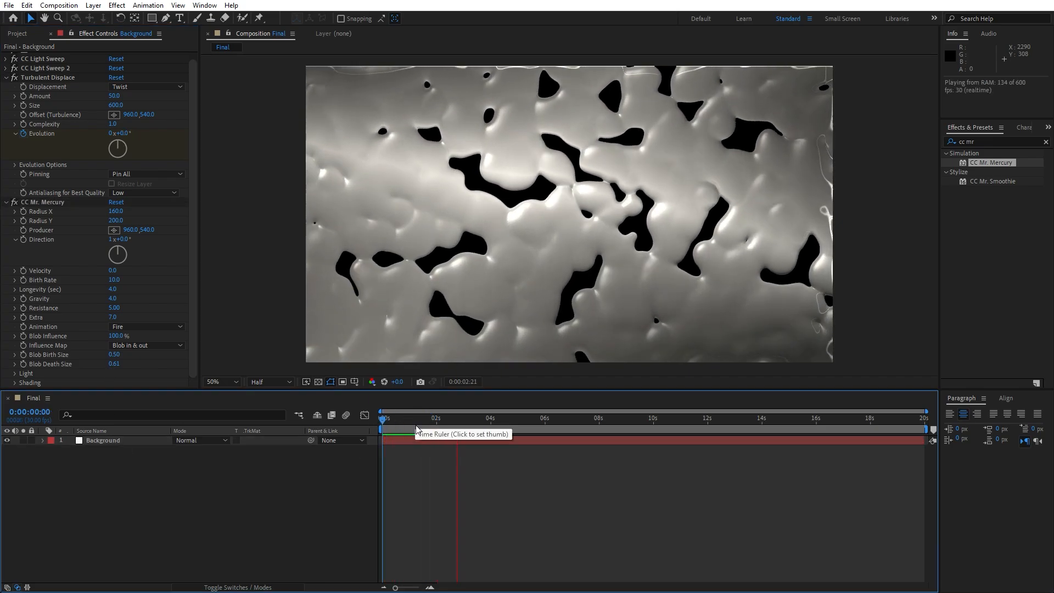
pyautogui.click(437, 440)
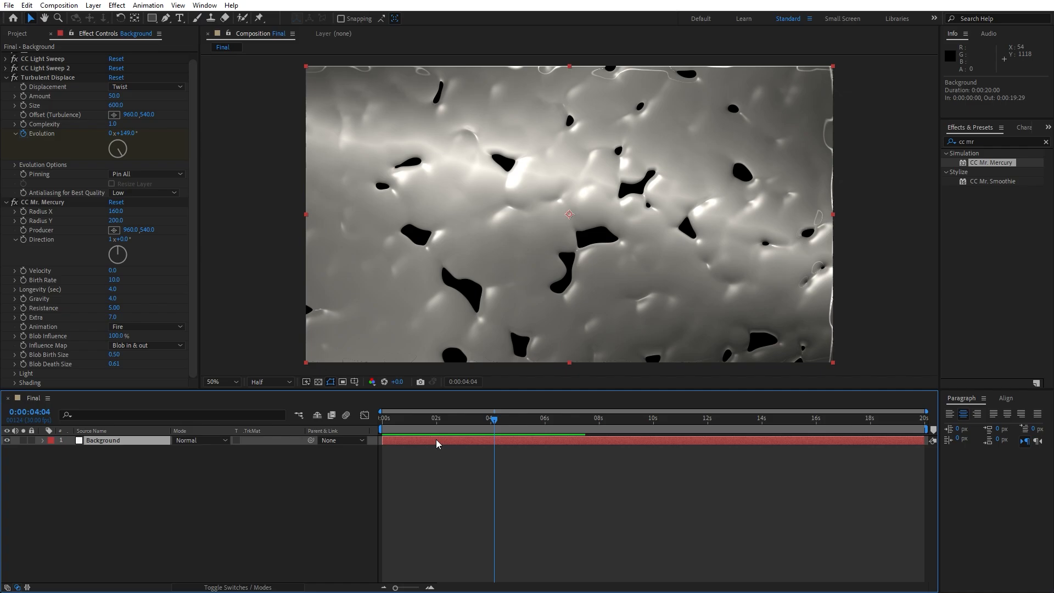
# - Shift the Background layer about 2 seconds earlier in the timeline and preview the opening seconds
pyautogui.moveTo(435, 440); pyautogui.dragTo(378, 440)
pyautogui.click(420, 423)
pyautogui.press('space')
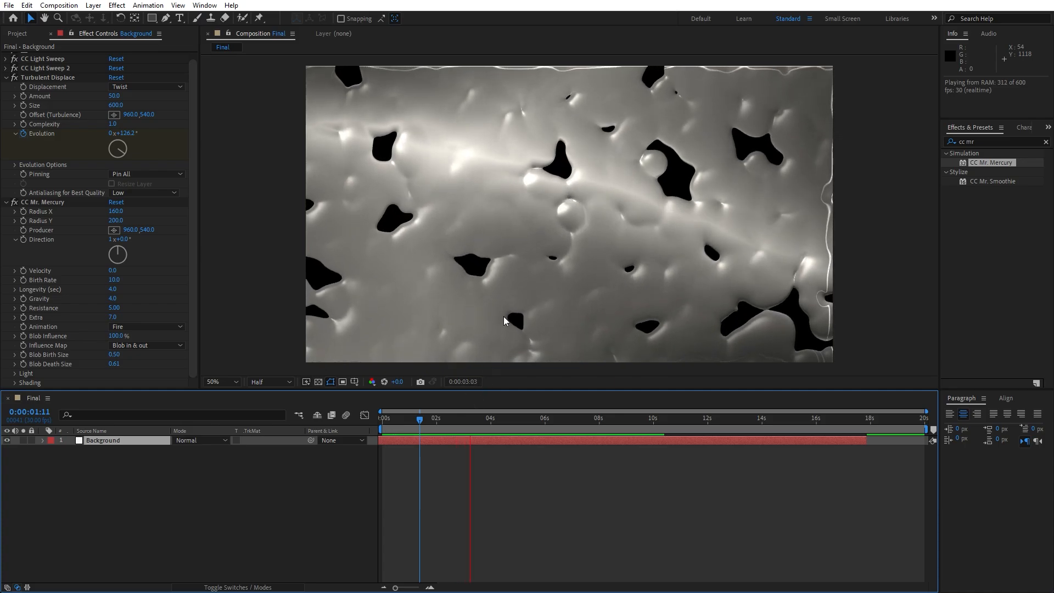
pyautogui.click(457, 423)
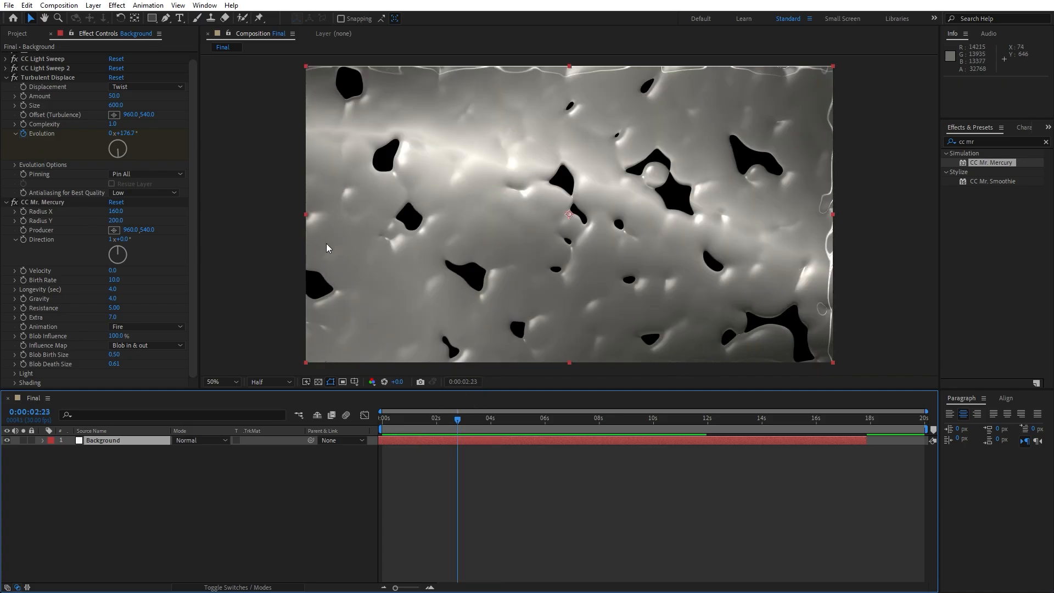
# - Collapse the Background layer's effect settings and create a white 1920 x 1080 solid named Fractal Noise
pyautogui.click(6, 77)
pyautogui.click(7, 92)
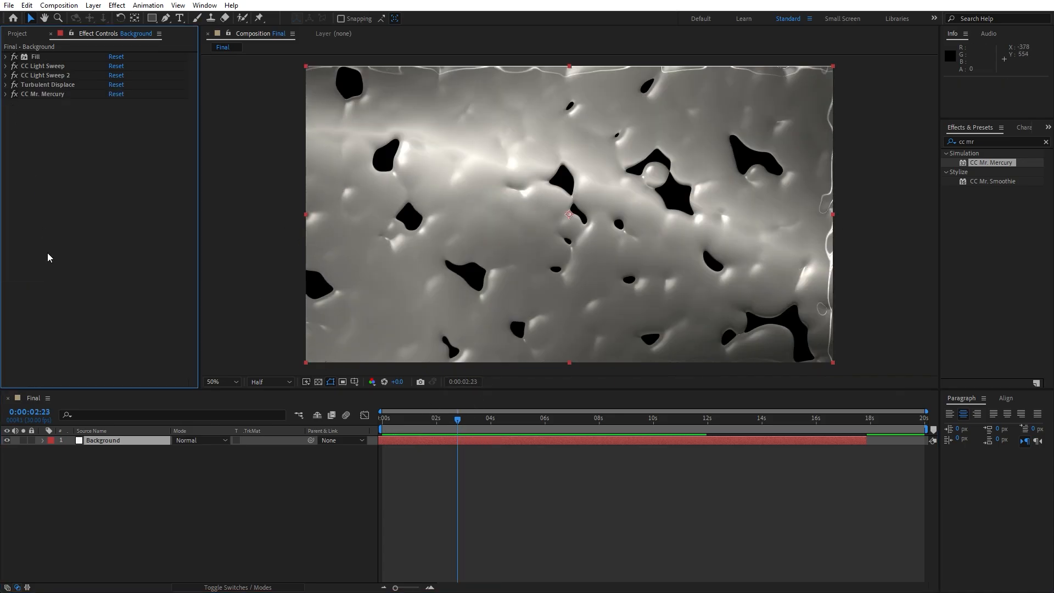
pyautogui.rightClick(129, 506)
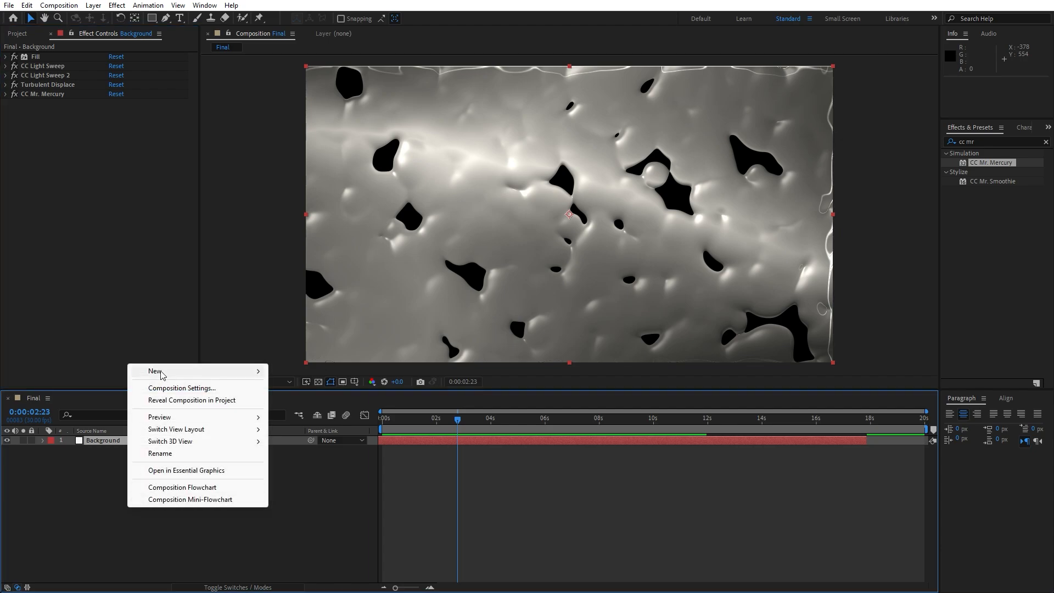
pyautogui.moveTo(156, 370)
pyautogui.click(322, 401)
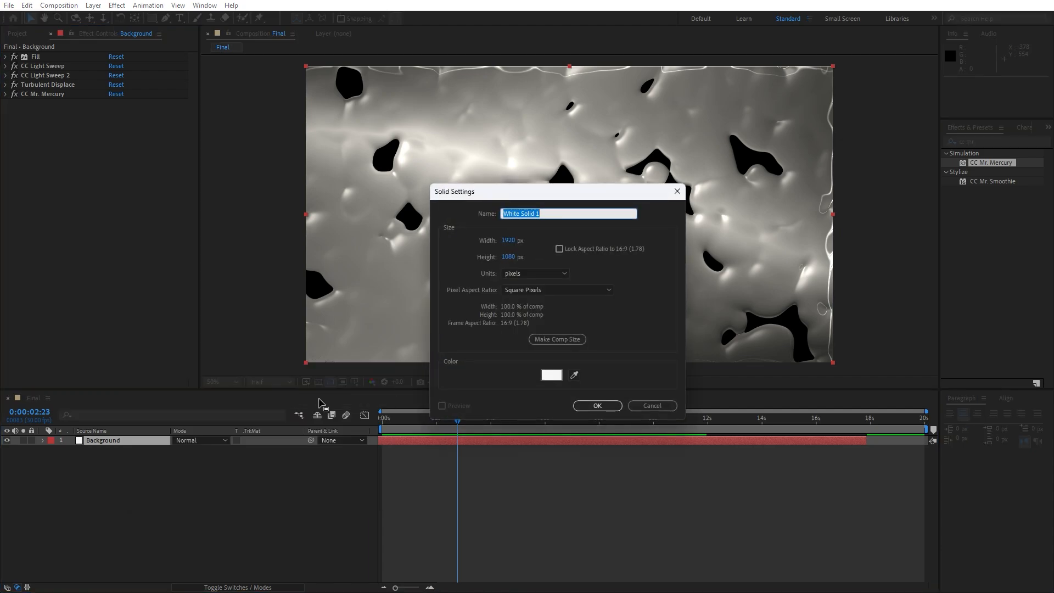
pyautogui.write('Fractal Noise')
pyautogui.click(598, 405)
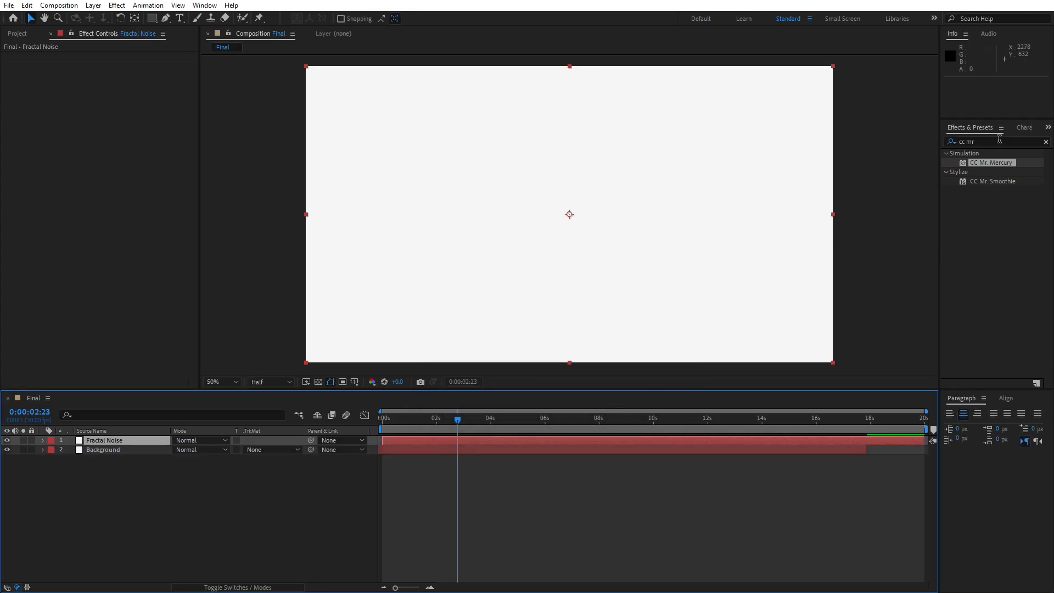
# - Find the Fractal Noise effect and apply it to the Fractal Noise layer
pyautogui.click(1000, 139)
pyautogui.write('fractal')
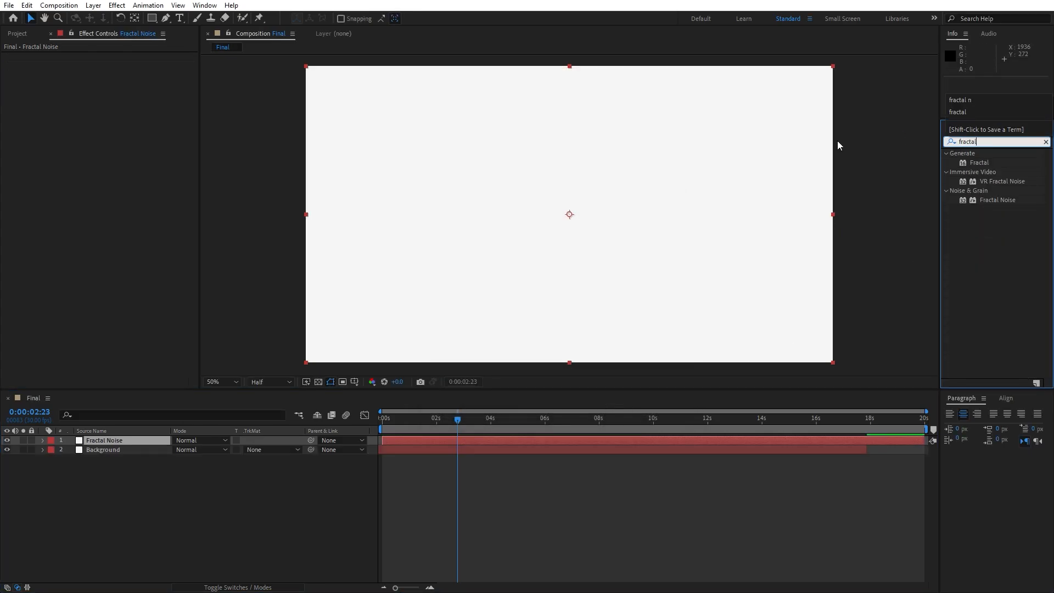
pyautogui.moveTo(998, 200); pyautogui.dragTo(103, 440)
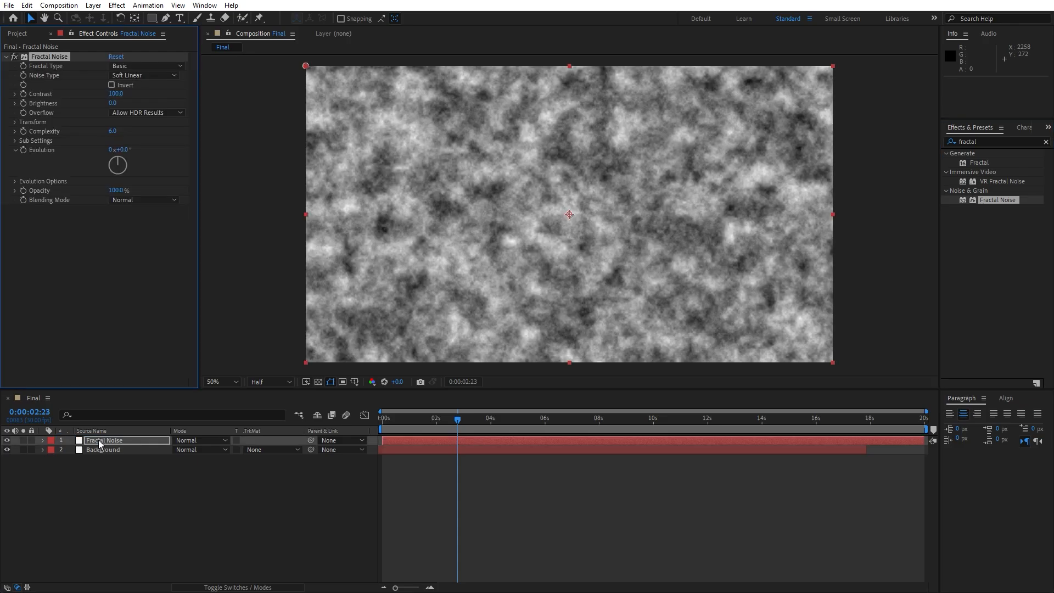
# - Set Fractal Noise's Contrast to 400, Brightness to -100 and Complexity to 2
pyautogui.click(116, 93)
pyautogui.write('400')
pyautogui.press('Return')
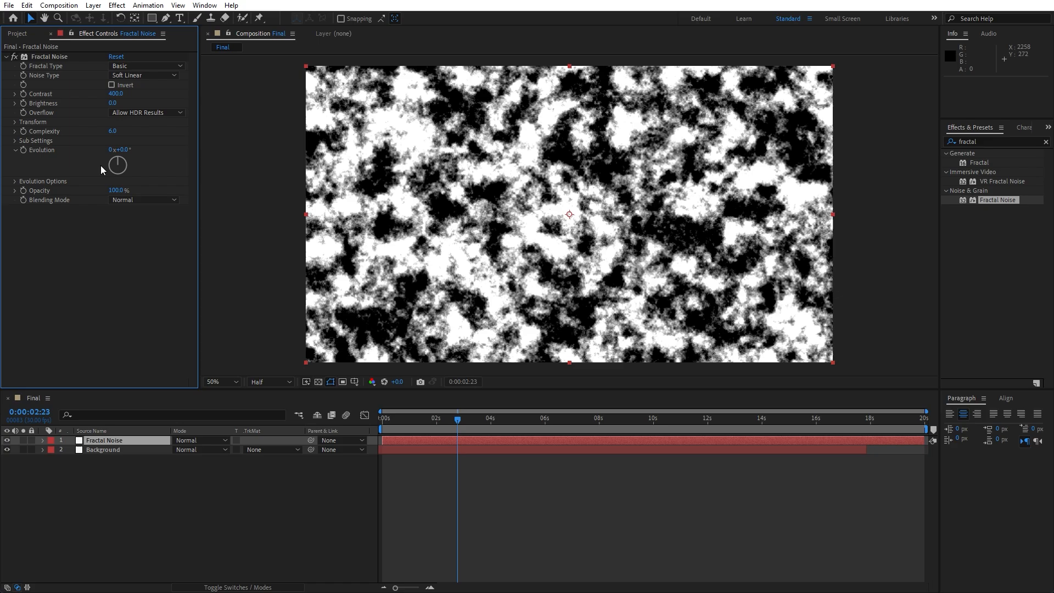
pyautogui.click(113, 103)
pyautogui.write('-100')
pyautogui.press('Return')
pyautogui.click(113, 132)
pyautogui.write('2')
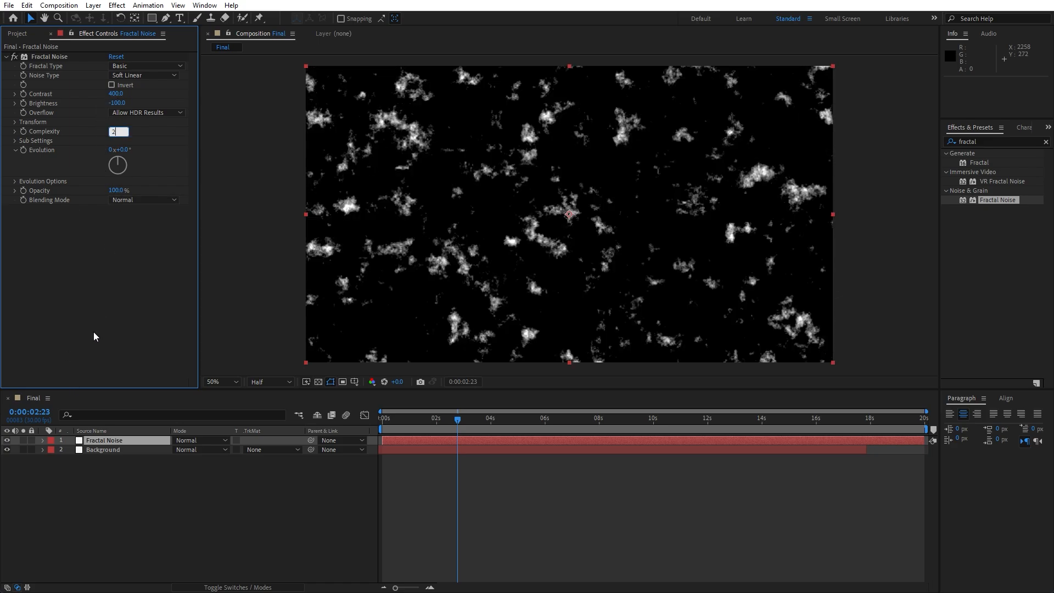
pyautogui.press('Return')
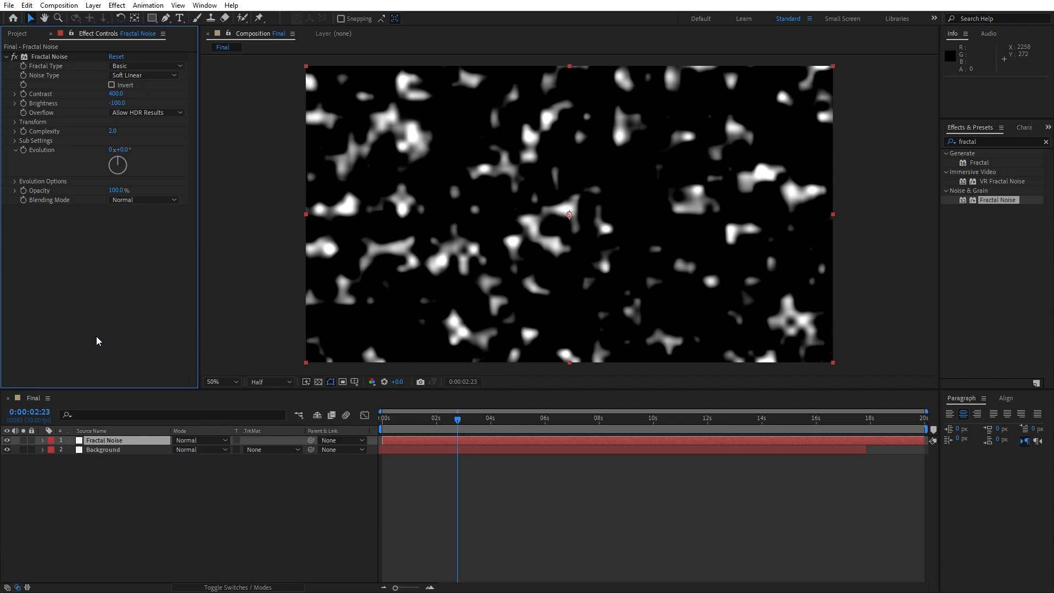
# - Set the Scale in Fractal Noise's Transform settings to 1500
pyautogui.click(15, 123)
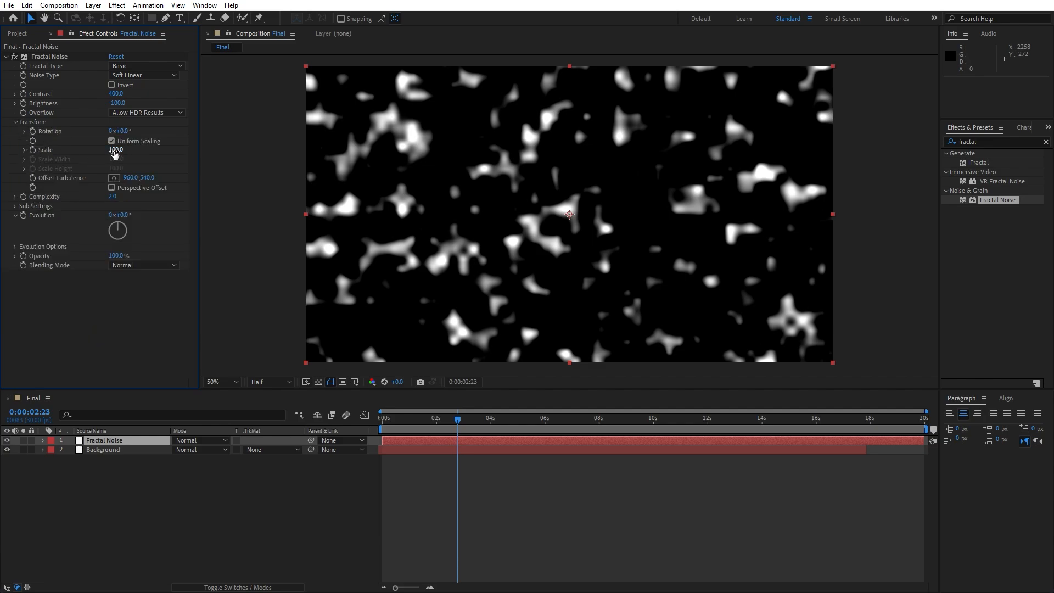
pyautogui.click(115, 152)
pyautogui.write('1500')
pyautogui.press('Return')
# - Keyframe Fractal Noise's Evolution from 0 at the first frame to 2 revolutions at 0:00:19:29
pyautogui.moveTo(468, 430); pyautogui.dragTo(370, 429)
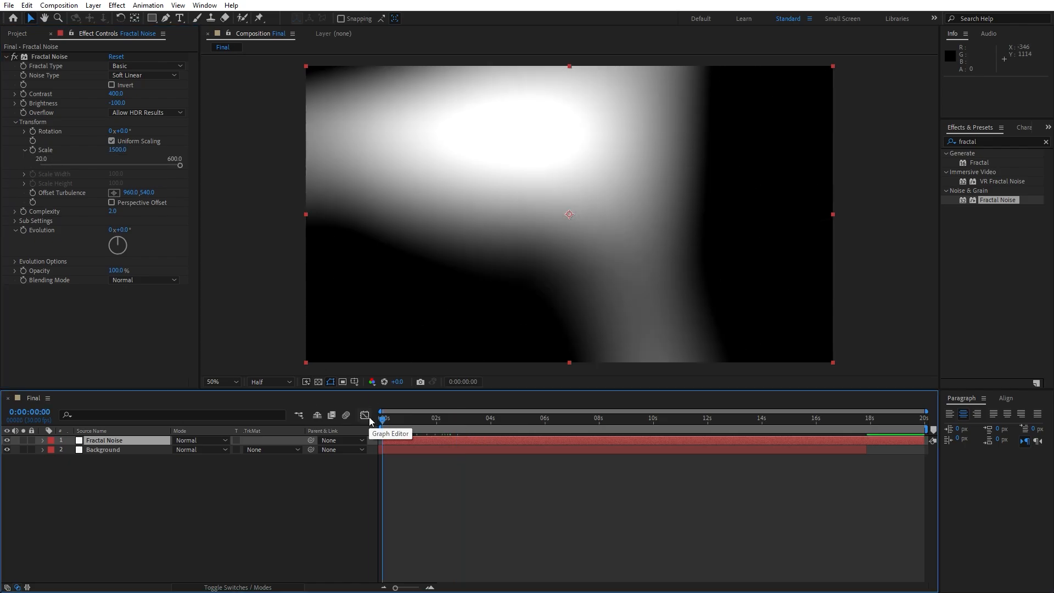
pyautogui.click(23, 230)
pyautogui.moveTo(421, 427); pyautogui.dragTo(933, 428)
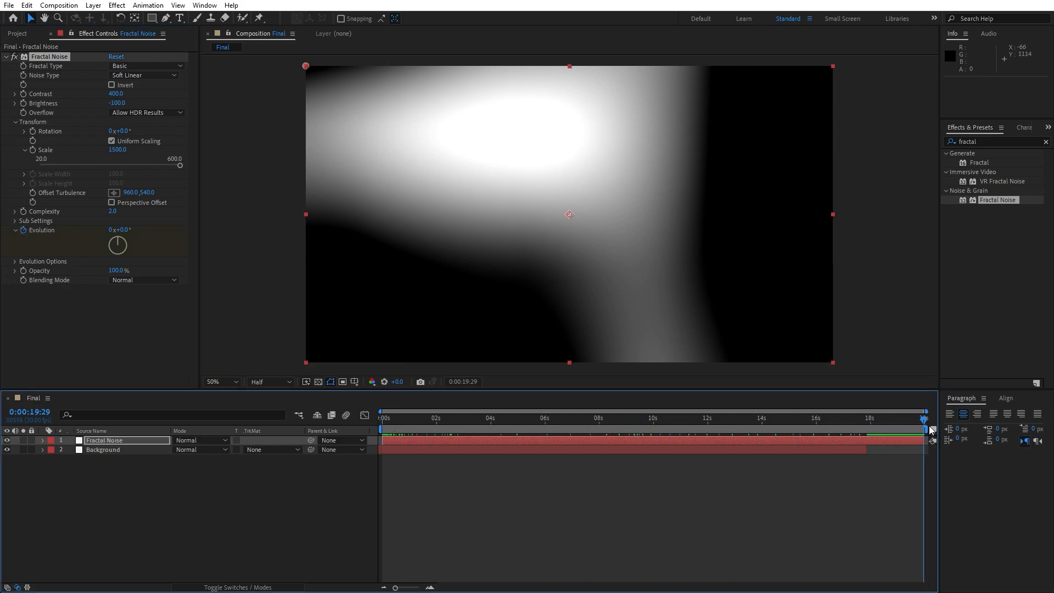
pyautogui.click(110, 231)
pyautogui.write('2')
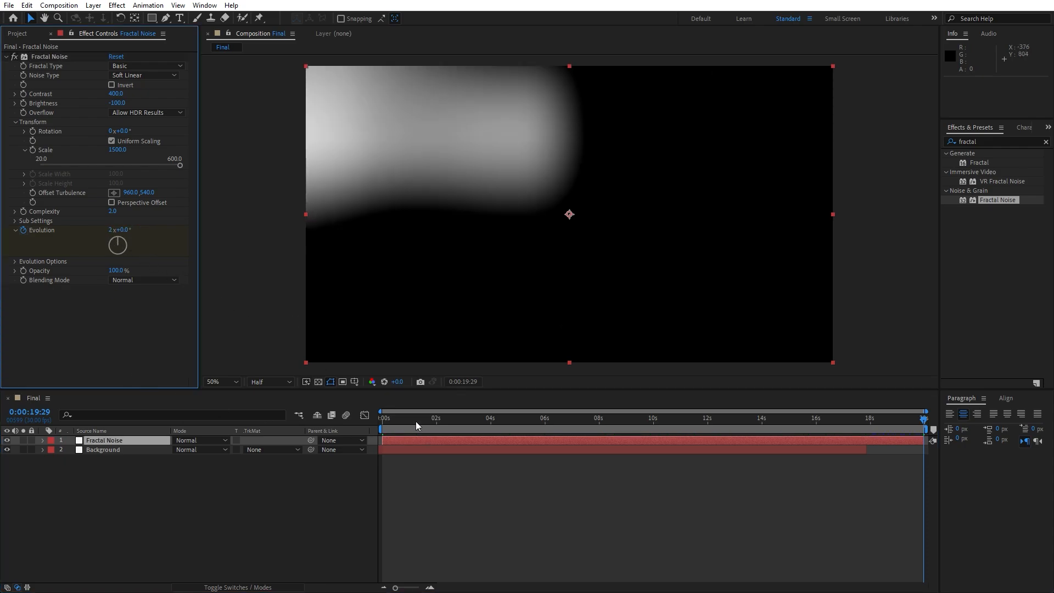
# - Preview the evolving noise from about one second into the composition
pyautogui.click(417, 420)
pyautogui.press('space')
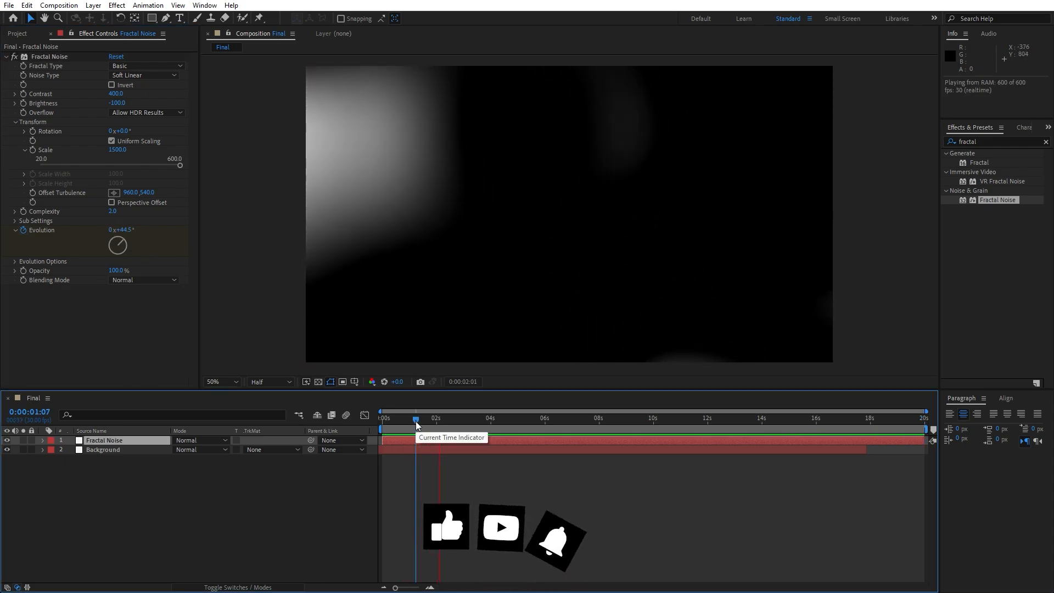
pyautogui.click(460, 423)
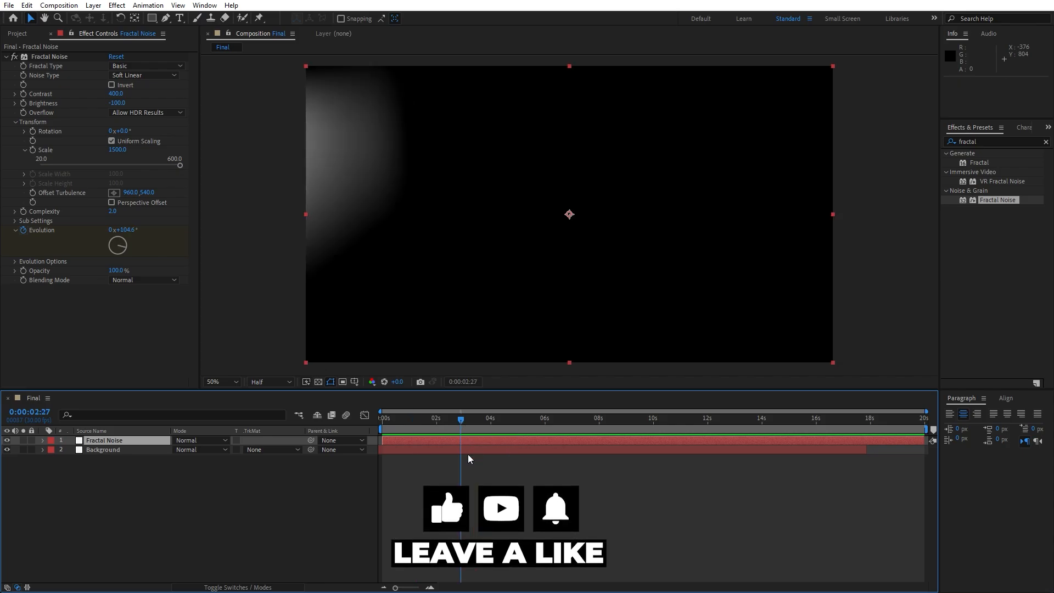
# - Change the Fractal Noise layer's blending mode to Overlay
pyautogui.click(186, 441)
pyautogui.click(247, 311)
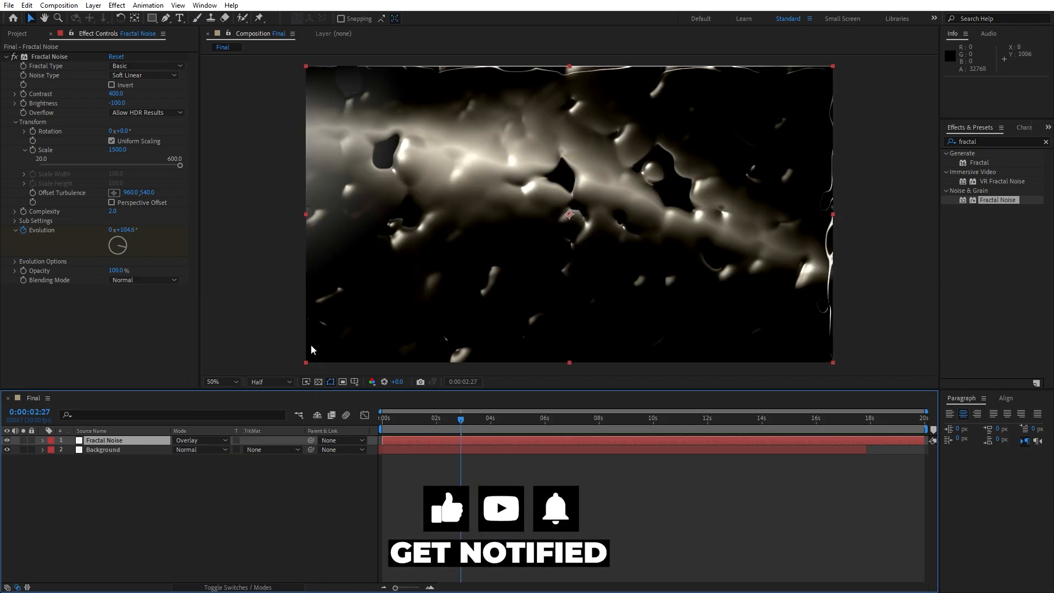
pyautogui.click(233, 587)
pyautogui.click(231, 587)
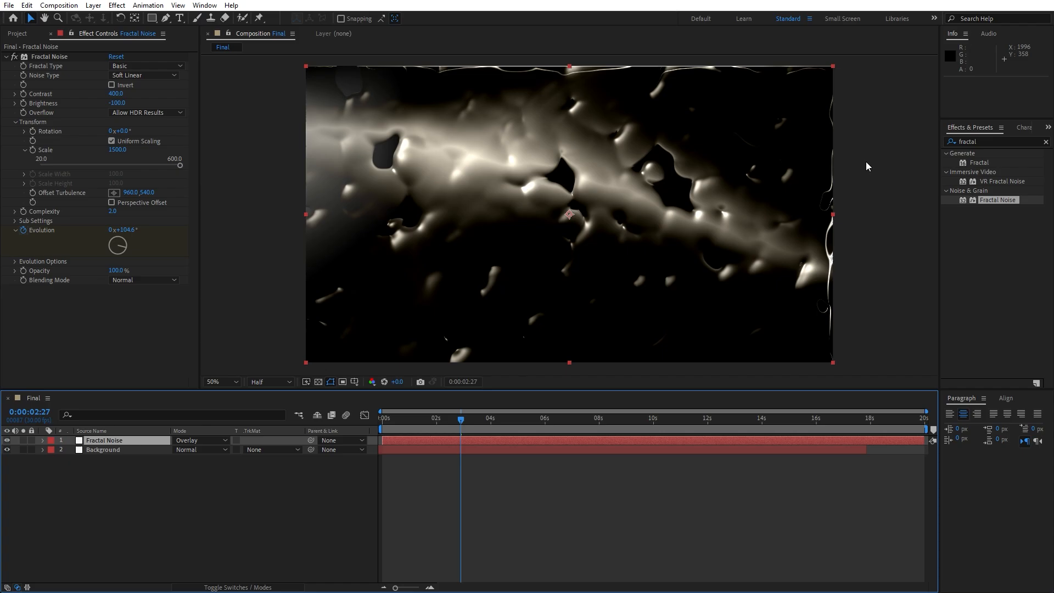
# - Find the Tint effect and apply it to the Fractal Noise layer
pyautogui.click(988, 141)
pyautogui.write('t')
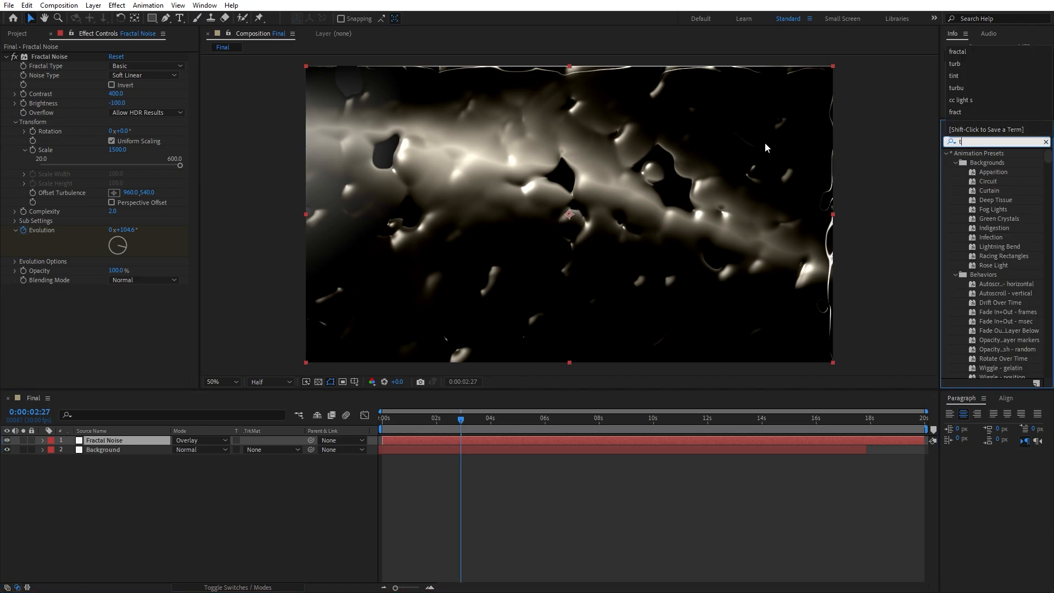
pyautogui.write('int')
pyautogui.moveTo(983, 191); pyautogui.dragTo(88, 442)
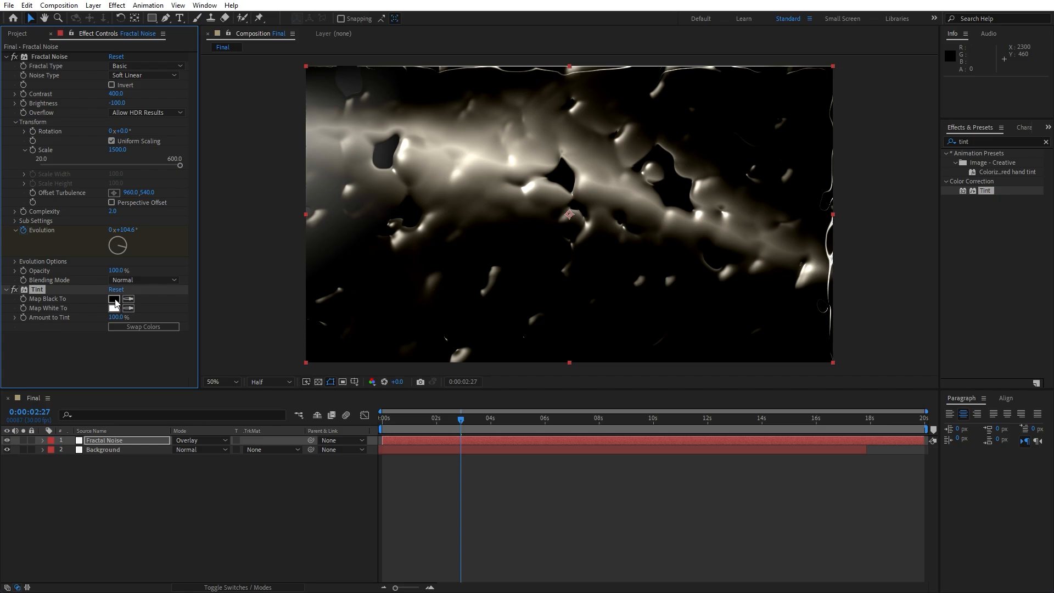
# - Set Tint's Map Black To color on the Fractal Noise layer to dark orange-brown 631E00
pyautogui.click(114, 300)
pyautogui.moveTo(793, 479); pyautogui.dragTo(803, 459)
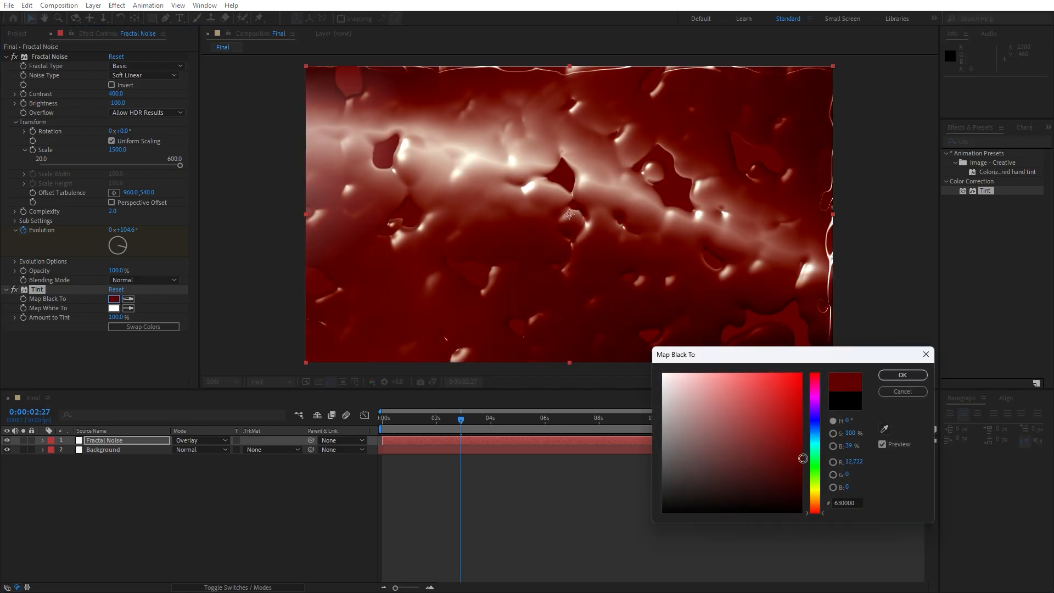
pyautogui.moveTo(819, 514); pyautogui.dragTo(817, 510)
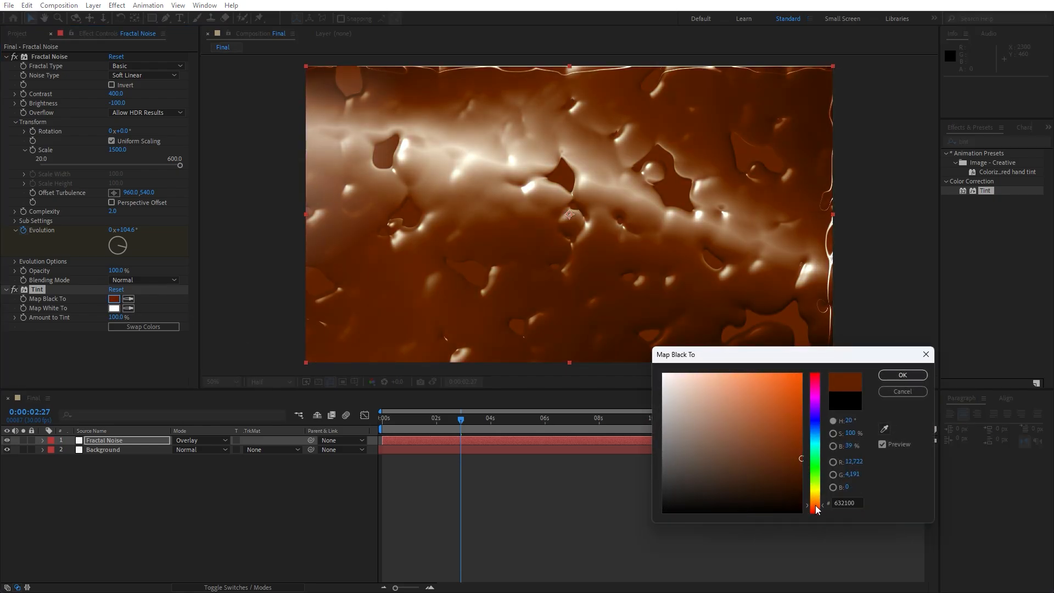
pyautogui.click(901, 375)
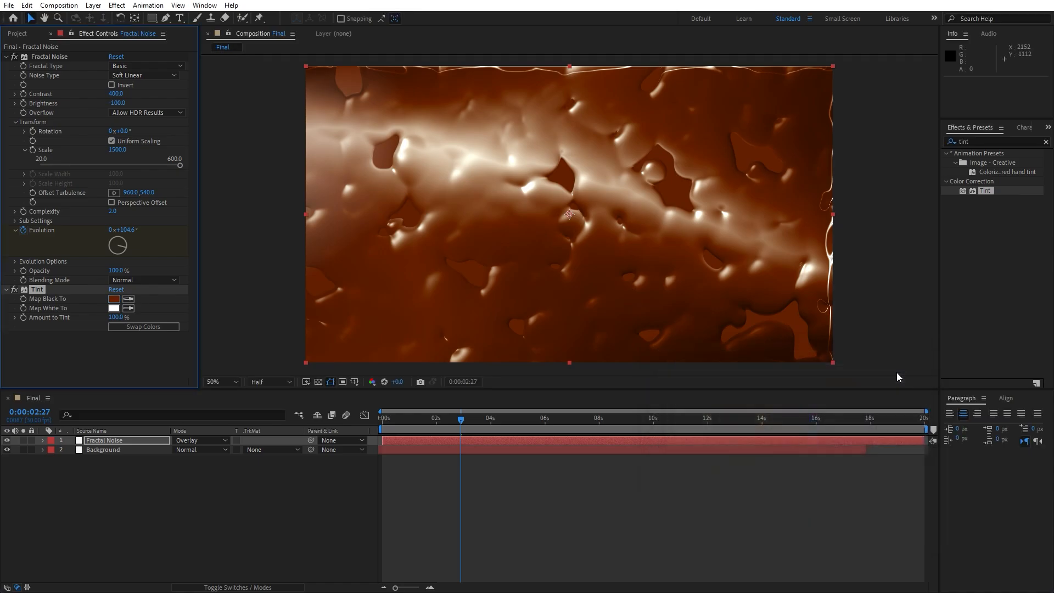
# - Sample the dark brown for Tint's Map White To, and change it to bright orange-red DC2900
pyautogui.click(114, 299)
pyautogui.click(114, 308)
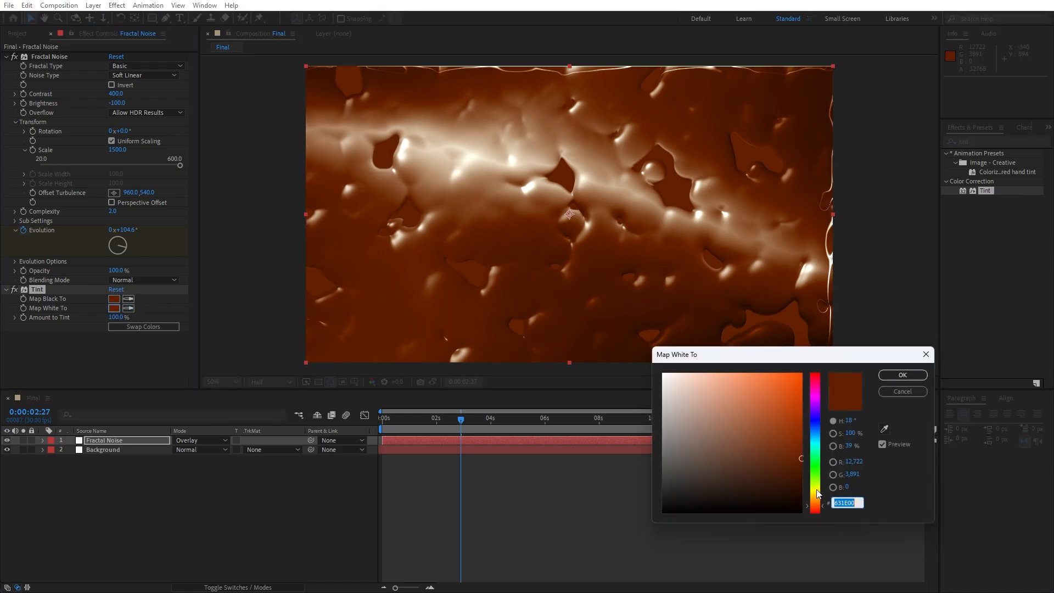
pyautogui.click(802, 415)
pyautogui.click(816, 509)
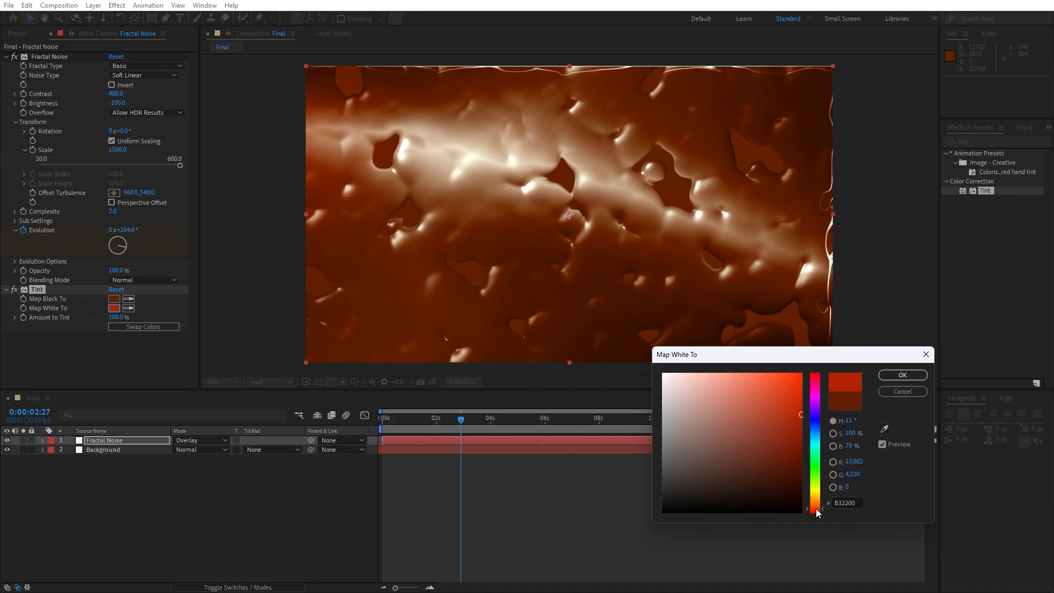
pyautogui.click(802, 392)
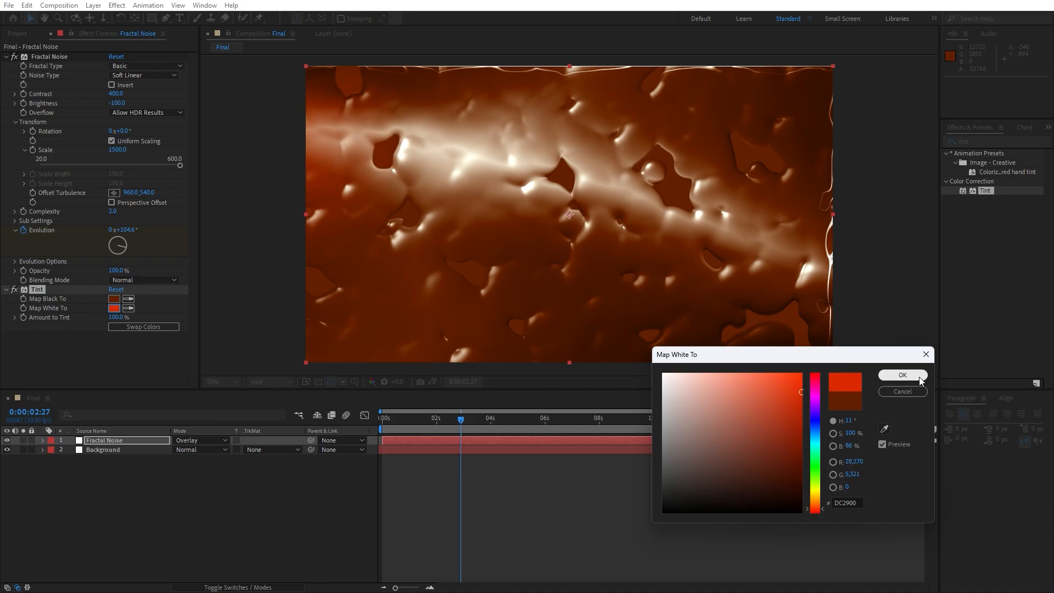
pyautogui.click(903, 375)
# - Pre-compose the Fractal Noise and Background layers into a new composition named Part 01
pyautogui.click(6, 56)
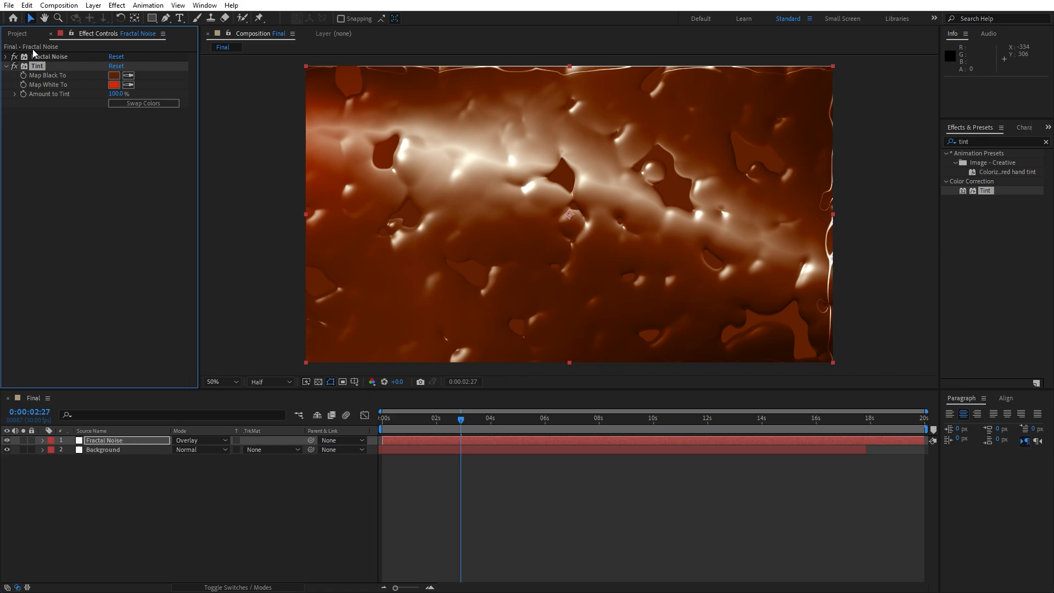
pyautogui.click(51, 34)
pyautogui.click(123, 483)
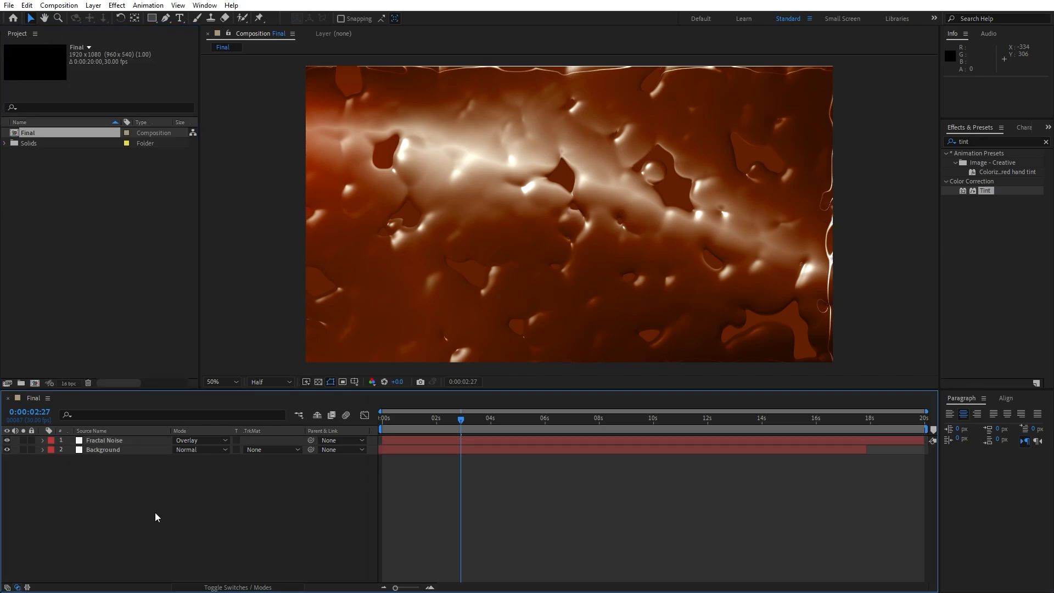
pyautogui.moveTo(154, 513); pyautogui.dragTo(62, 411)
pyautogui.rightClick(94, 446)
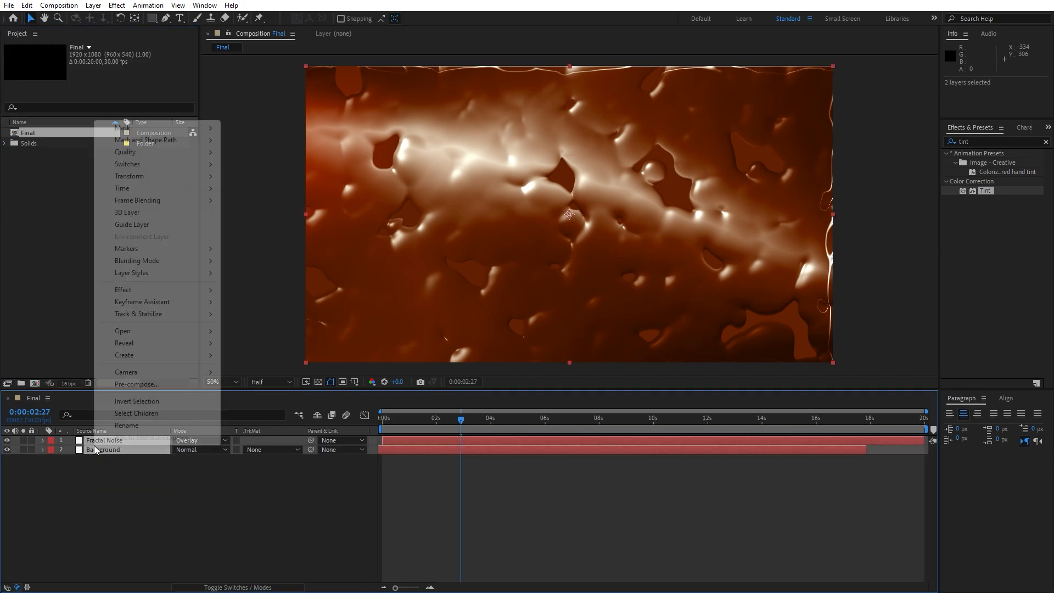
pyautogui.click(156, 387)
pyautogui.write('Part 01')
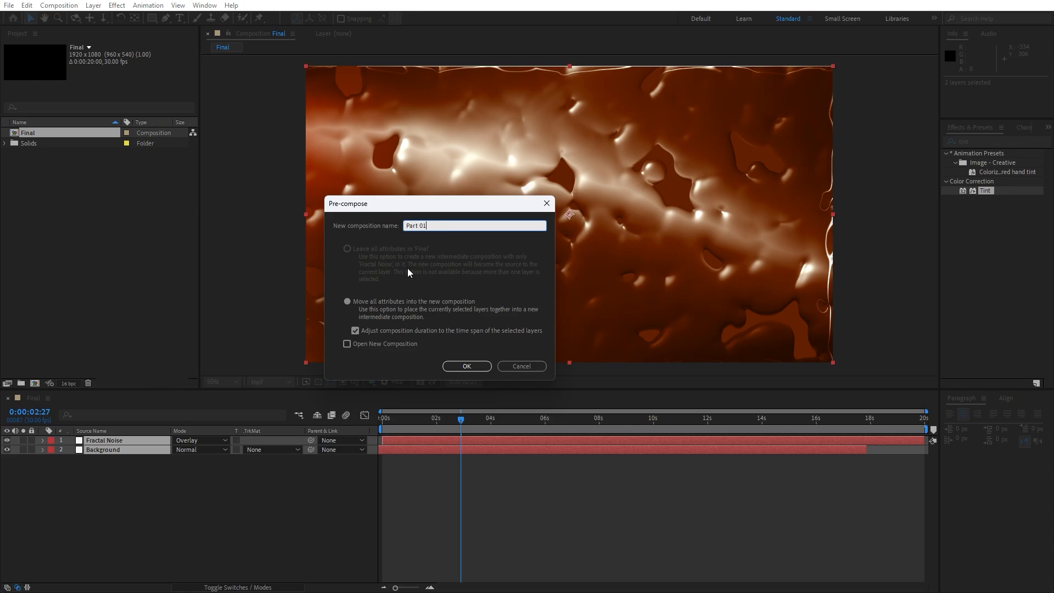
pyautogui.click(467, 366)
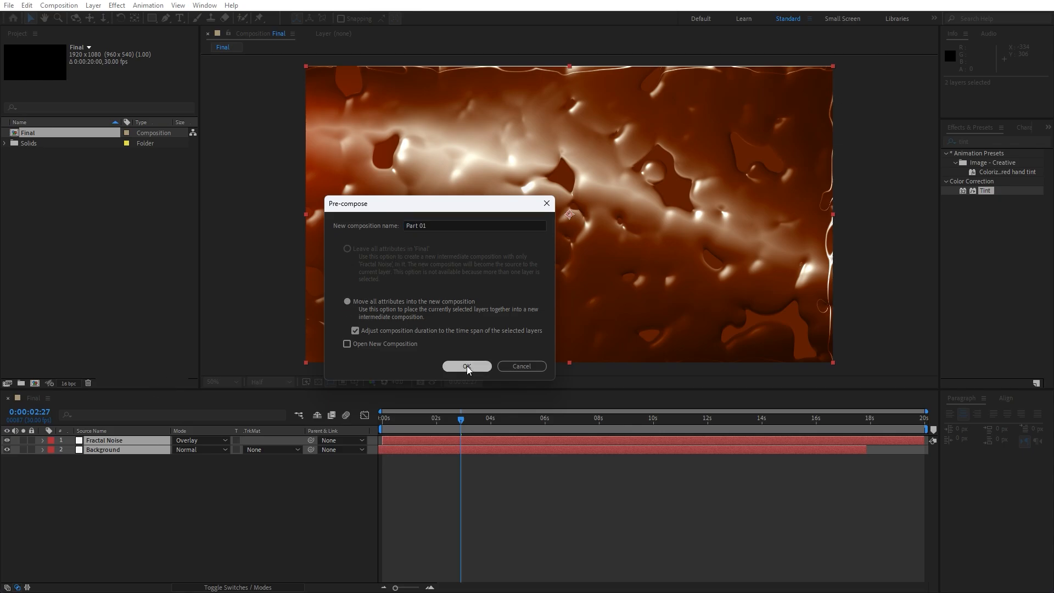
# - Duplicate the Part 01 layer and apply the Emboss effect to the upper copy
pyautogui.click(104, 443)
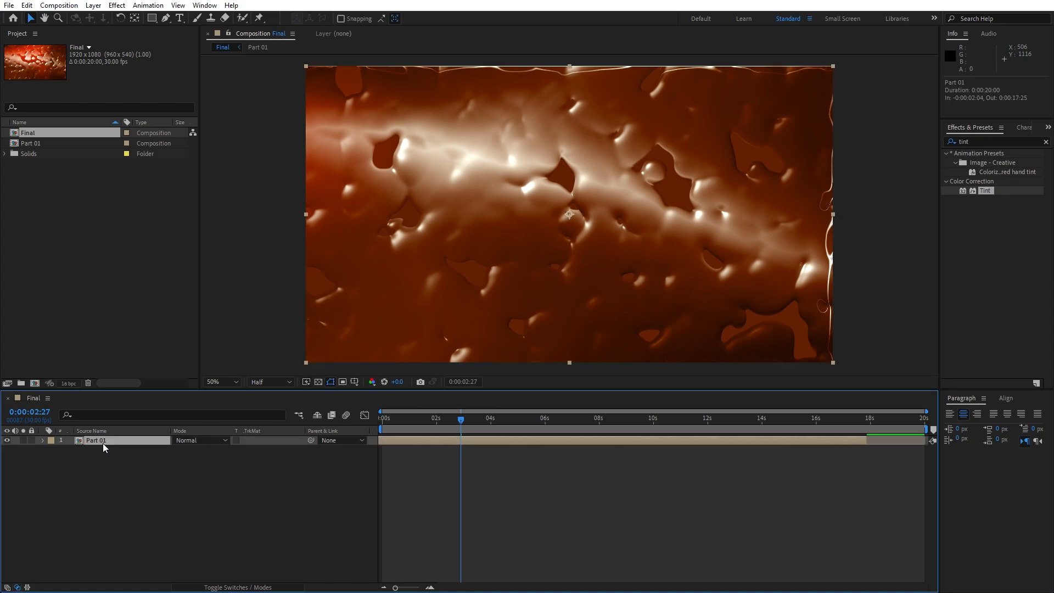
pyautogui.hotkey('ctrl', 'd')
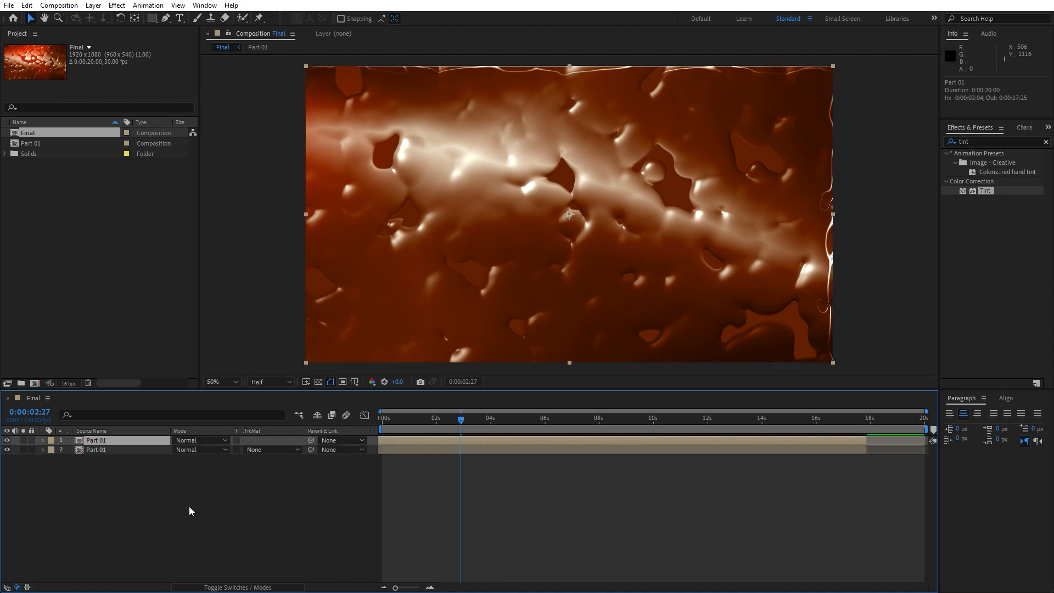
pyautogui.click(980, 143)
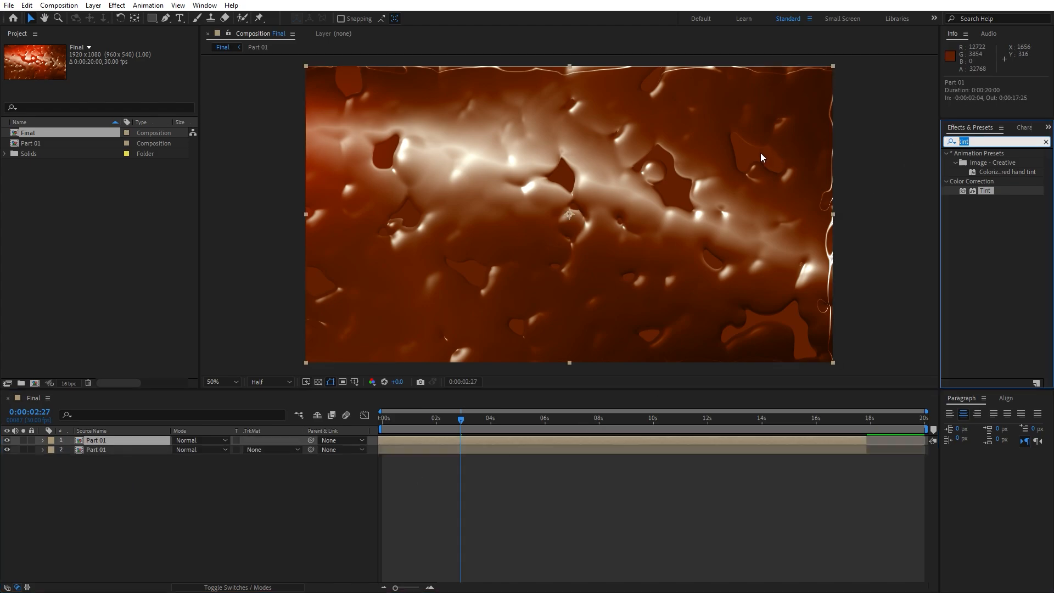
pyautogui.write('emboss')
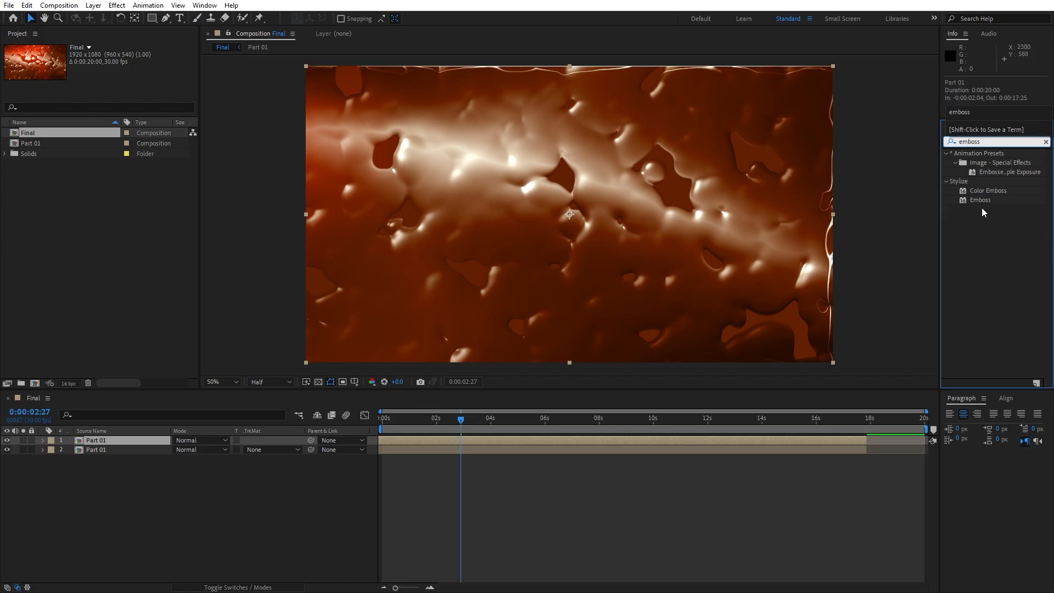
pyautogui.moveTo(981, 201); pyautogui.dragTo(127, 442)
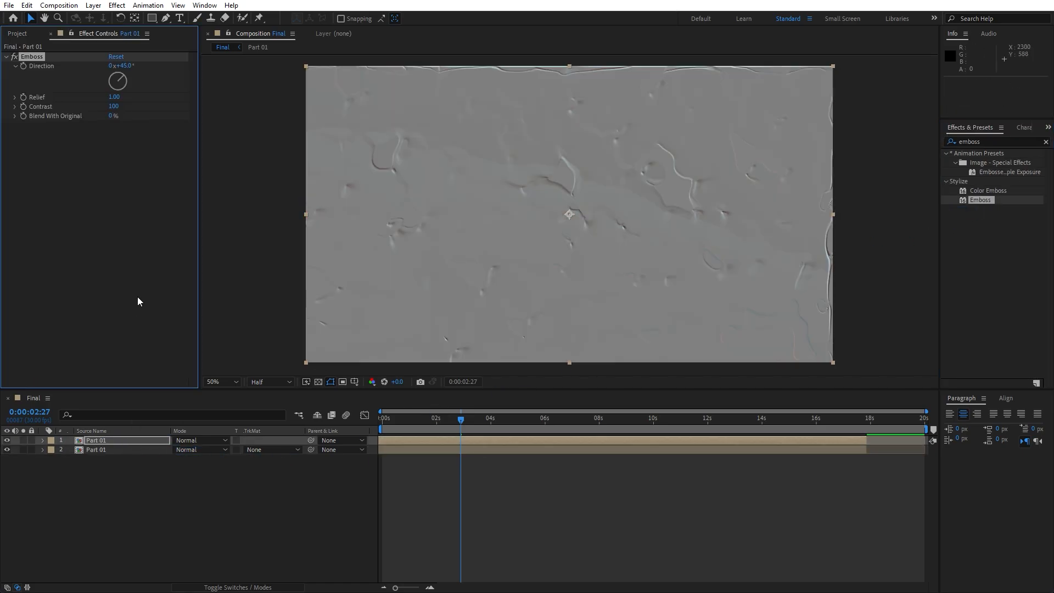
# - Set Emboss's Relief to 5, Contrast to 50 and Blend With Original to 20%
pyautogui.click(114, 97)
pyautogui.write('5')
pyautogui.press('Return')
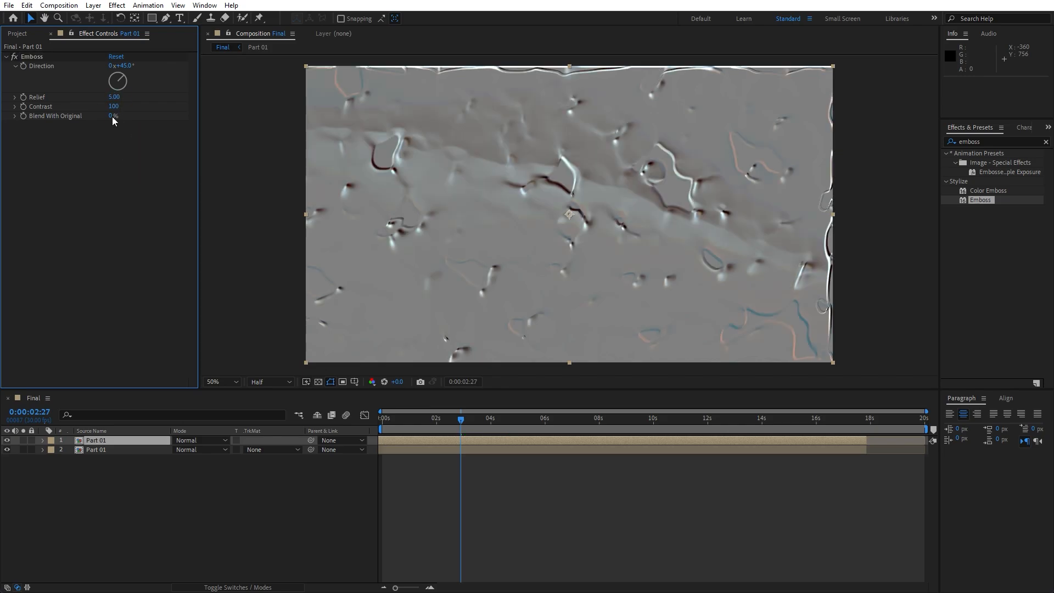
pyautogui.click(113, 108)
pyautogui.write('50')
pyautogui.press('Return')
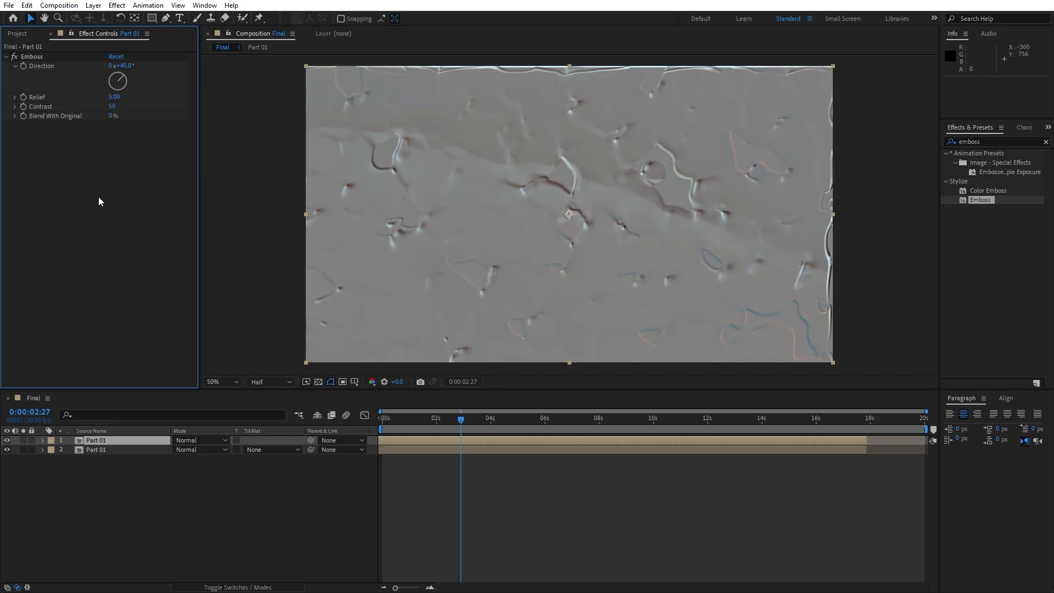
pyautogui.click(110, 117)
pyautogui.write('20')
pyautogui.press('Return')
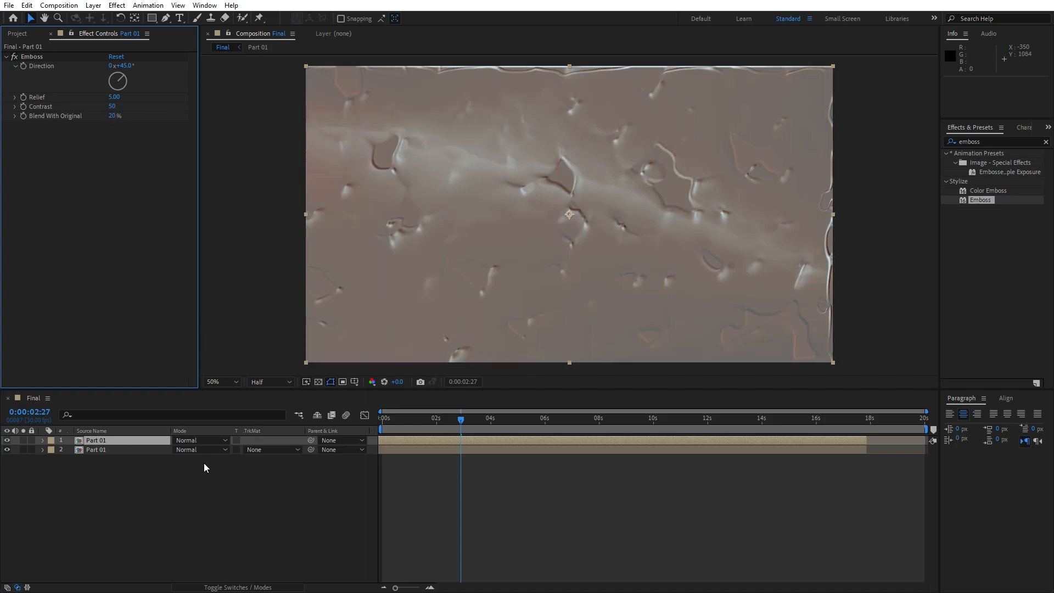
# - Set the embossed layer's blending mode to Overlay and compare the image with that layer hidden and shown at 0:00:03:11
pyautogui.click(198, 441)
pyautogui.click(242, 312)
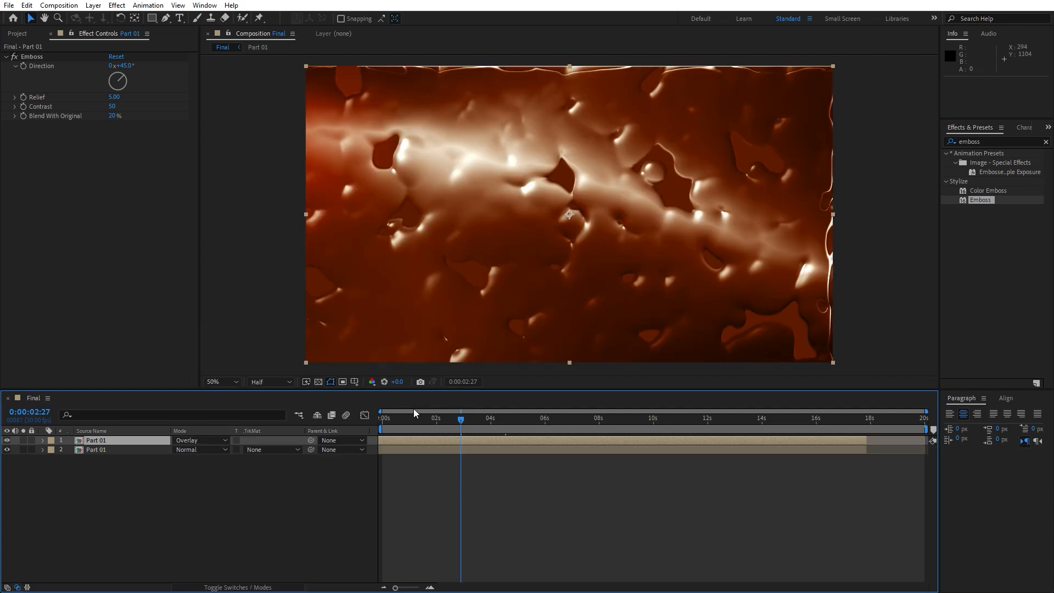
pyautogui.moveTo(460, 420)
pyautogui.mouseDown()
pyautogui.moveTo(439, 418)
pyautogui.moveTo(472, 417)
pyautogui.mouseUp()
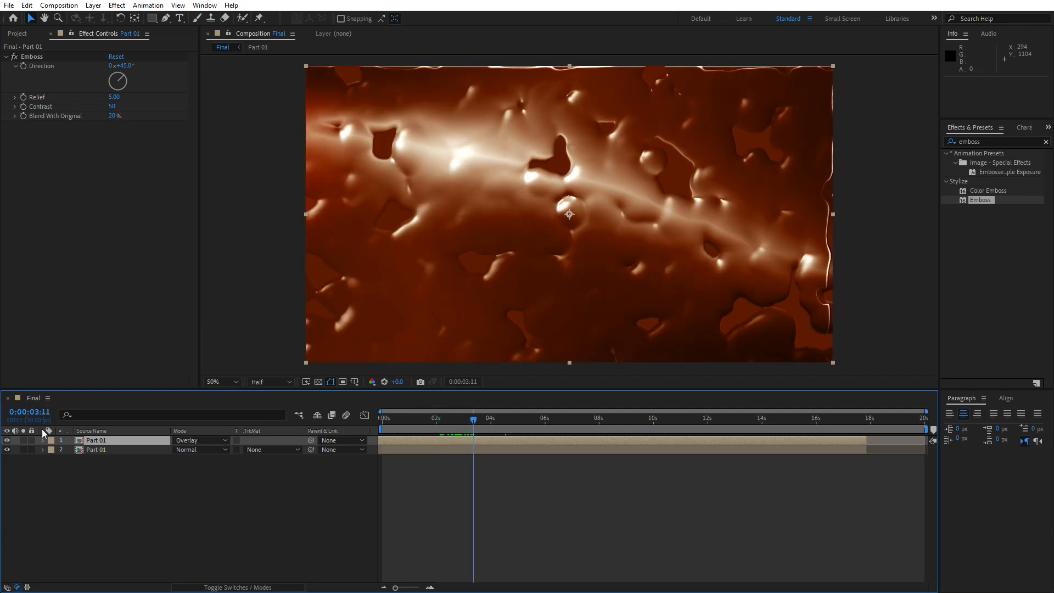
pyautogui.click(7, 441)
pyautogui.click(7, 441)
pyautogui.click(150, 512)
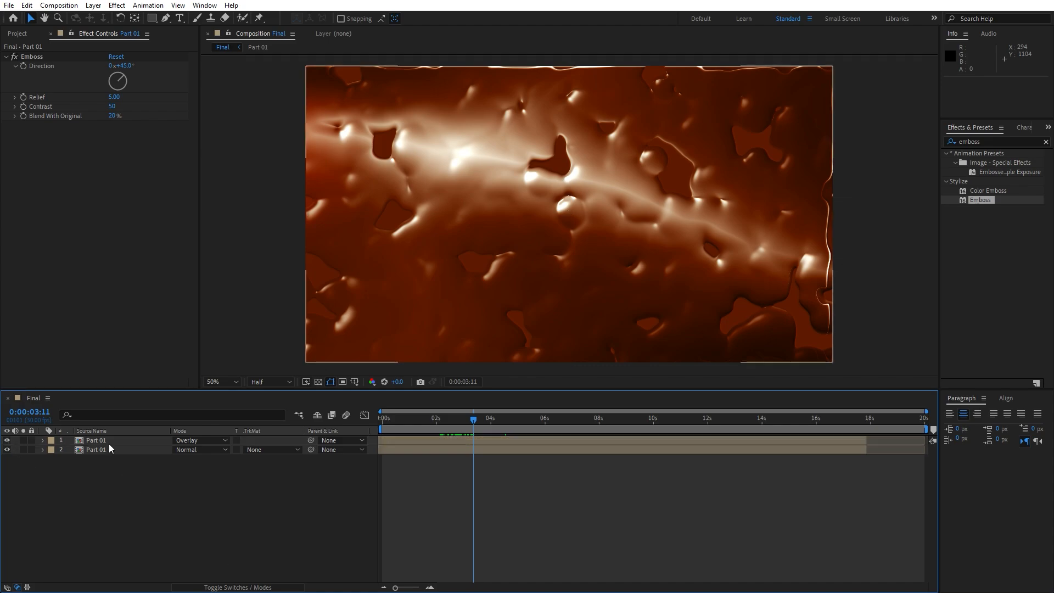
# - Duplicate the embossed Part 01 layer and remove Emboss from the new top copy
pyautogui.click(109, 442)
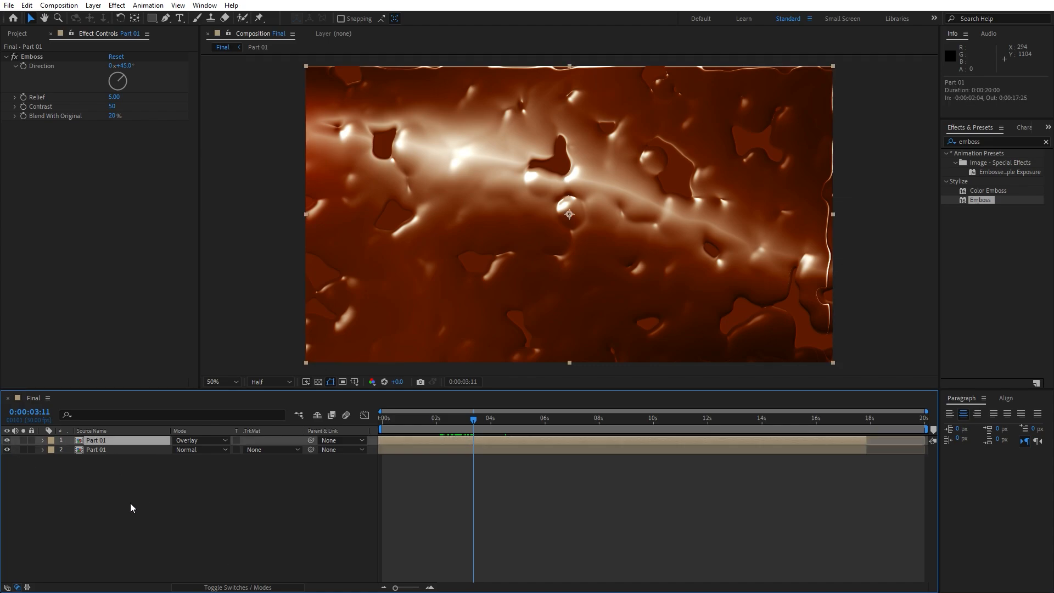
pyautogui.hotkey('ctrl', 'd')
pyautogui.click(32, 58)
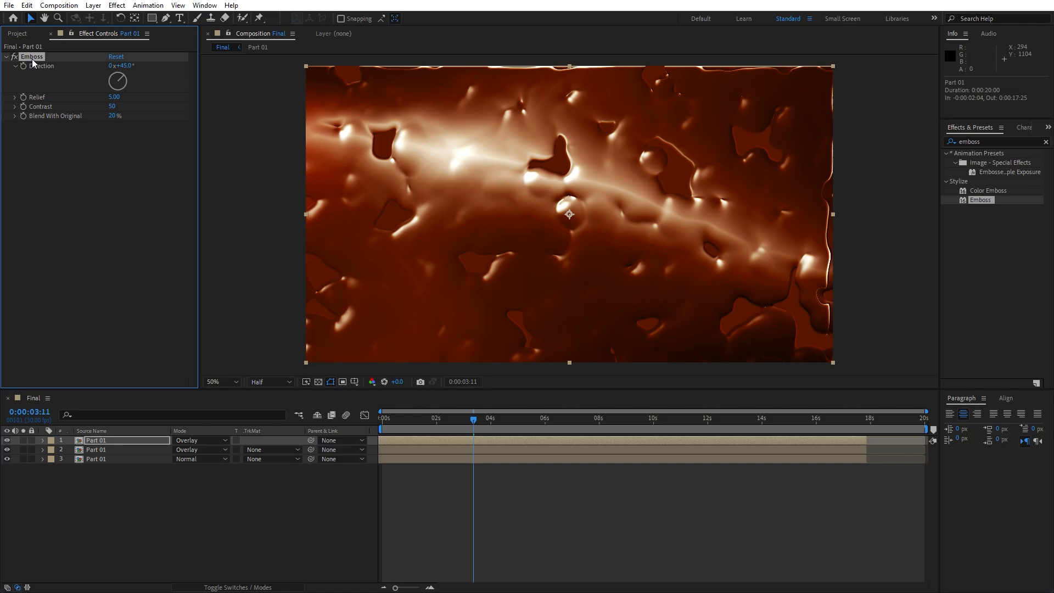
pyautogui.press('Delete')
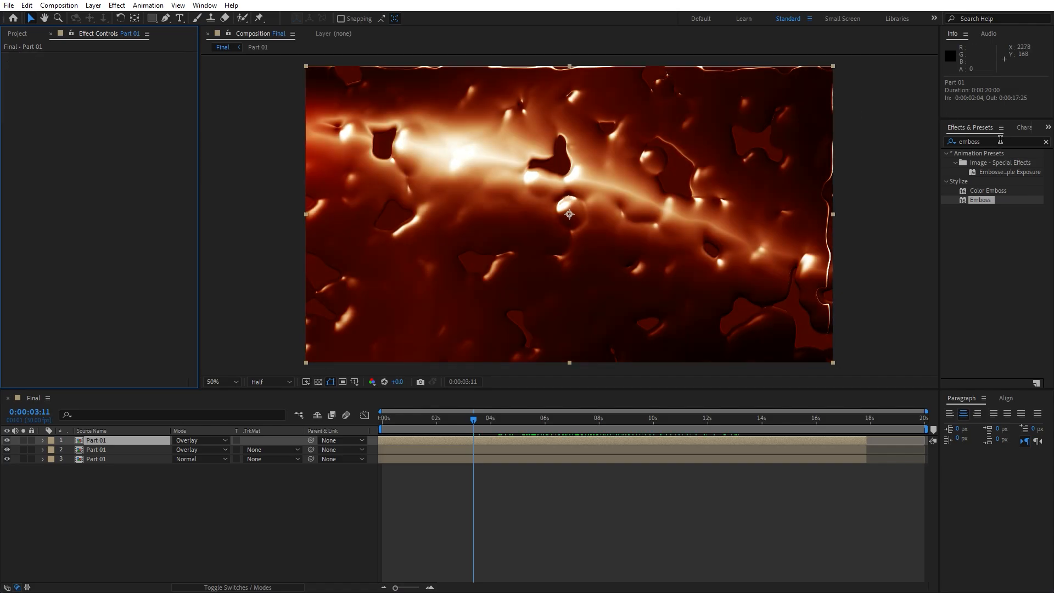
# - Find the Unsharp Mask effect and apply it to the top Part 01 layer
pyautogui.click(1001, 141)
pyautogui.write('unsha')
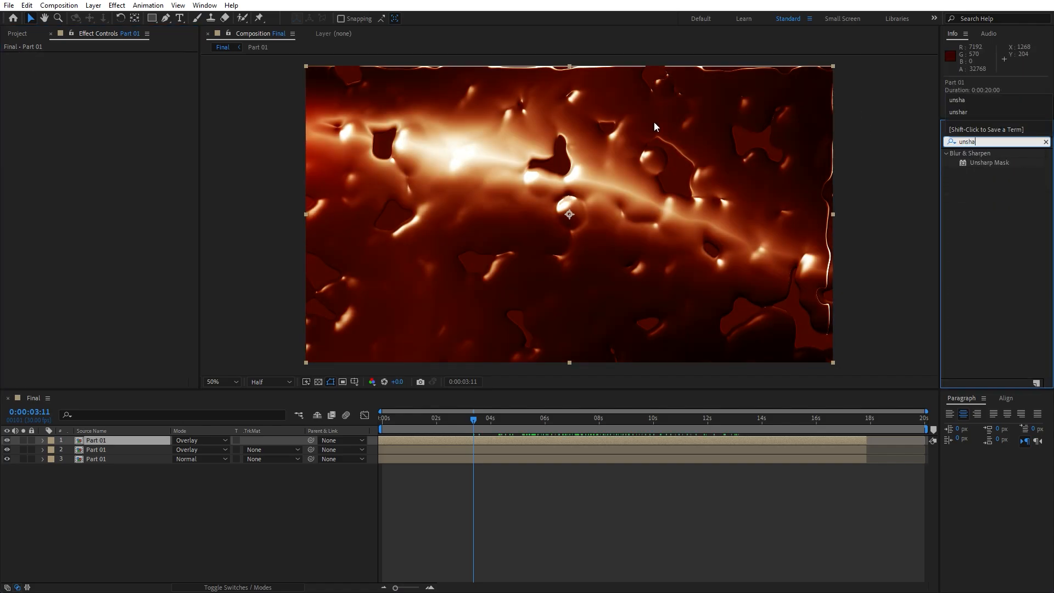
pyautogui.moveTo(990, 163); pyautogui.dragTo(118, 439)
# - Set Unsharp Mask's Amount to 200 and Radius to 5, and compare the image with the top layer hidden and shown
pyautogui.click(114, 66)
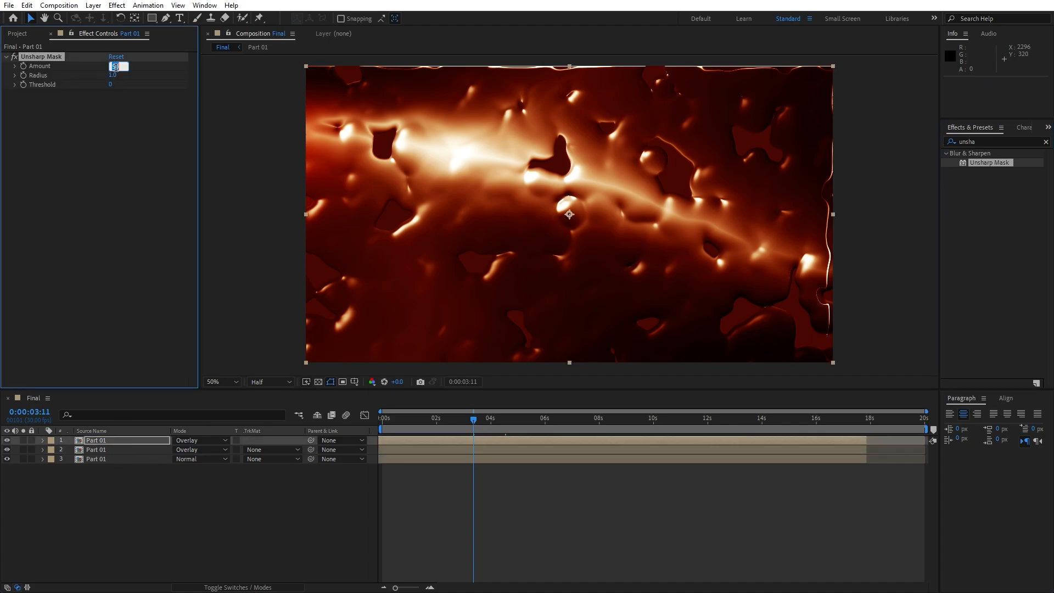
pyautogui.press('Return')
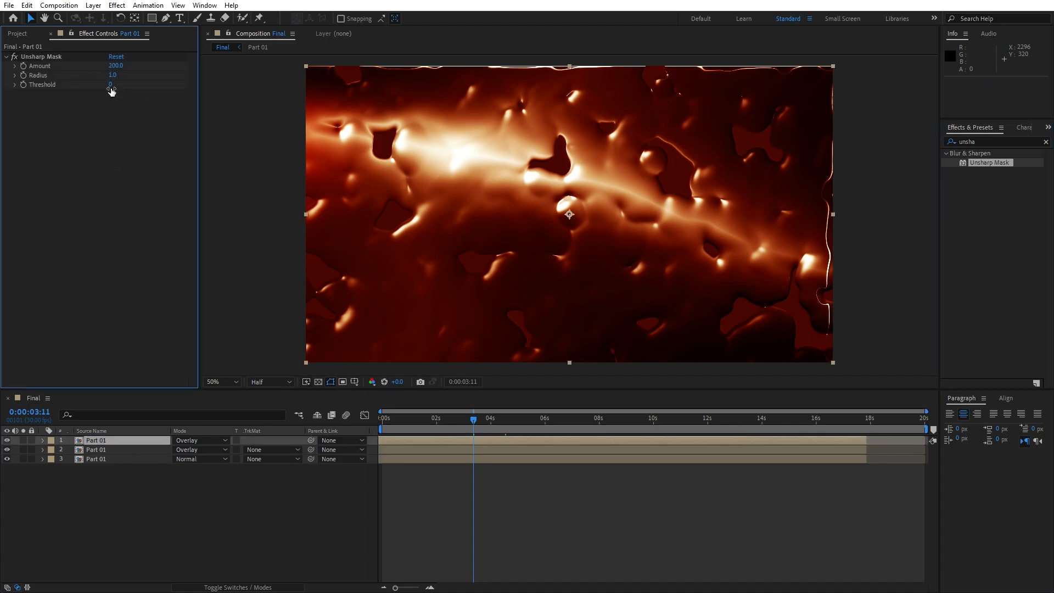
pyautogui.click(115, 75)
pyautogui.write('5')
pyautogui.click(230, 530)
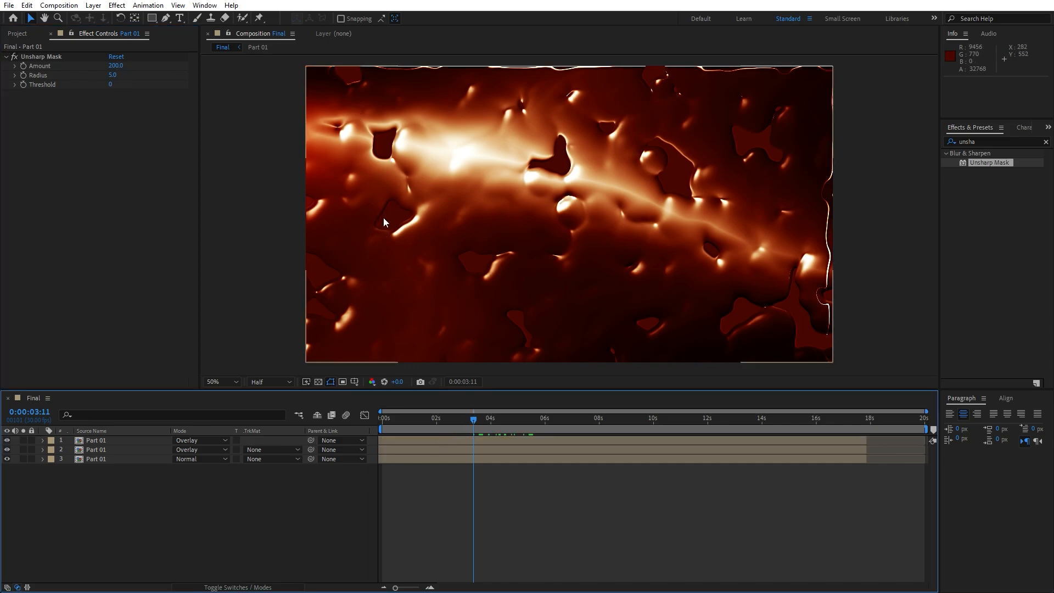
pyautogui.click(6, 441)
pyautogui.click(7, 441)
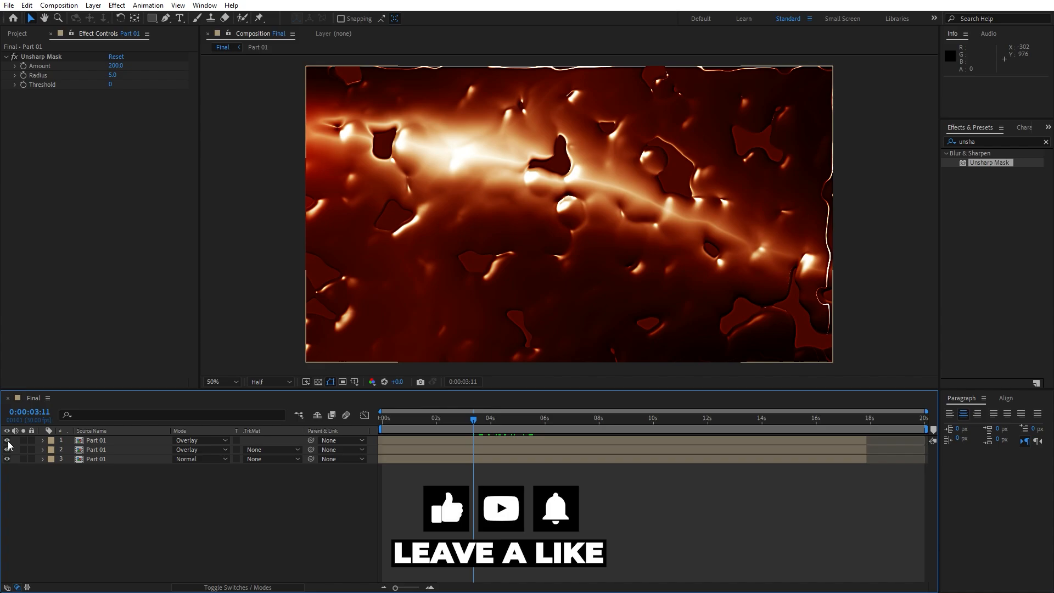
# - Open the Part 01 composition and brighten the Fractal Noise layer's Tint Map Black To color to 7F2700
pyautogui.click(104, 453)
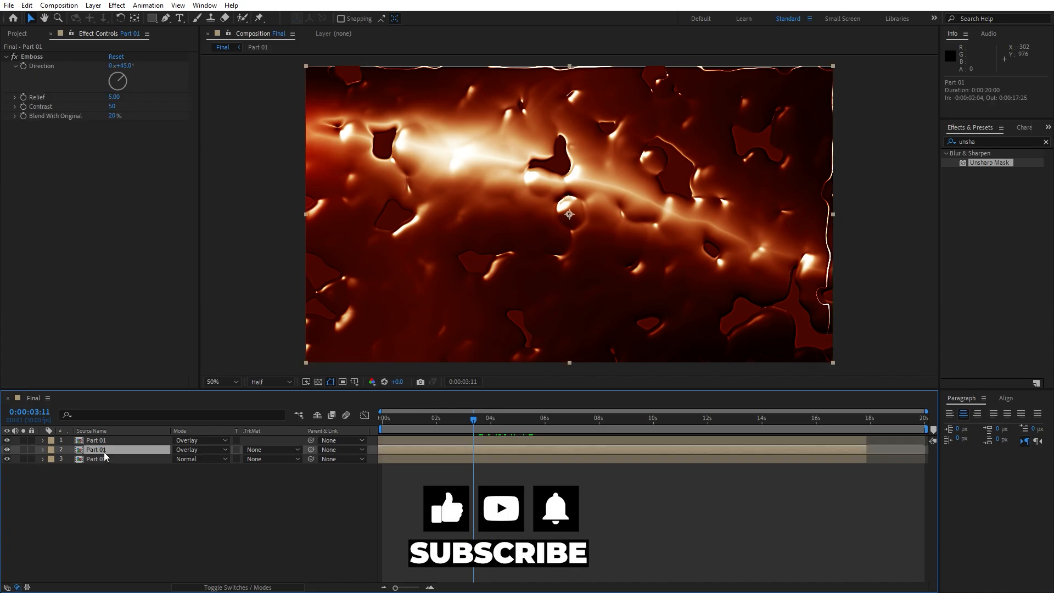
pyautogui.doubleClick(105, 453)
pyautogui.click(119, 441)
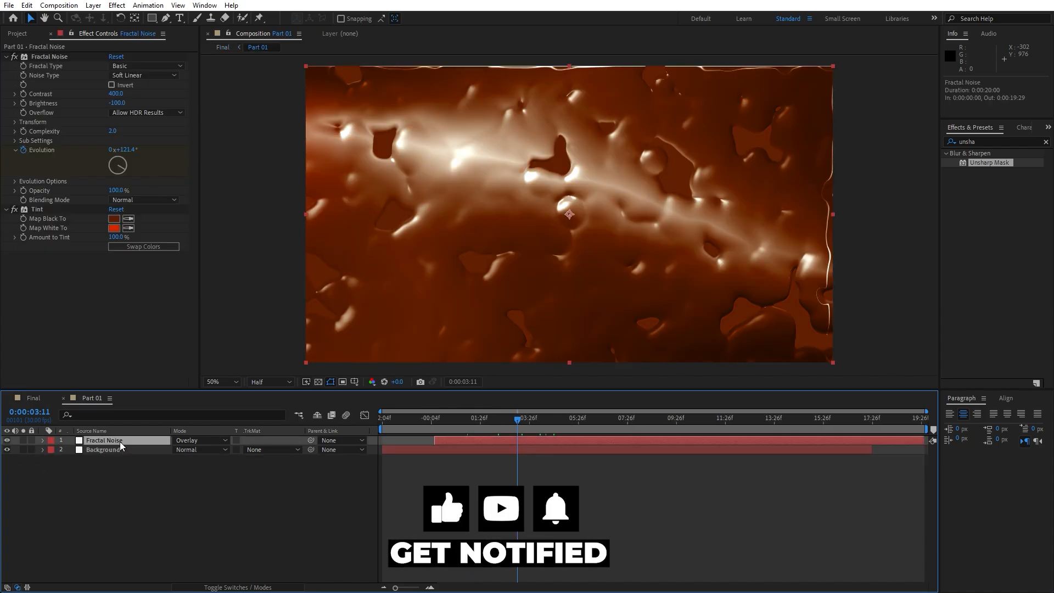
pyautogui.click(113, 219)
pyautogui.click(799, 458)
pyautogui.moveTo(799, 459); pyautogui.dragTo(802, 443)
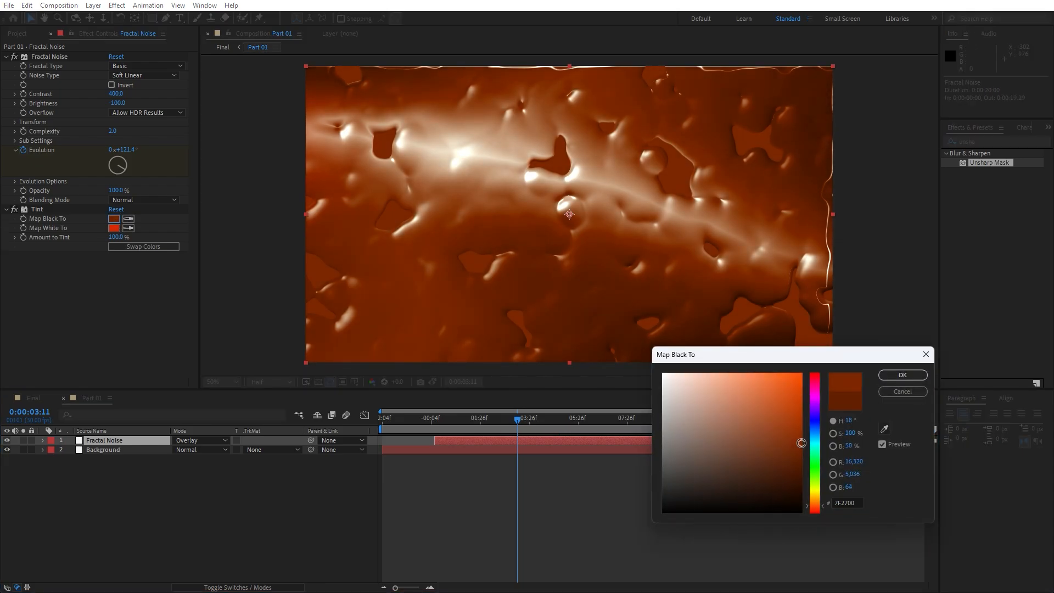
pyautogui.click(902, 375)
# - Return to the Final composition and preview the recolored liquid-metal animation
pyautogui.click(38, 399)
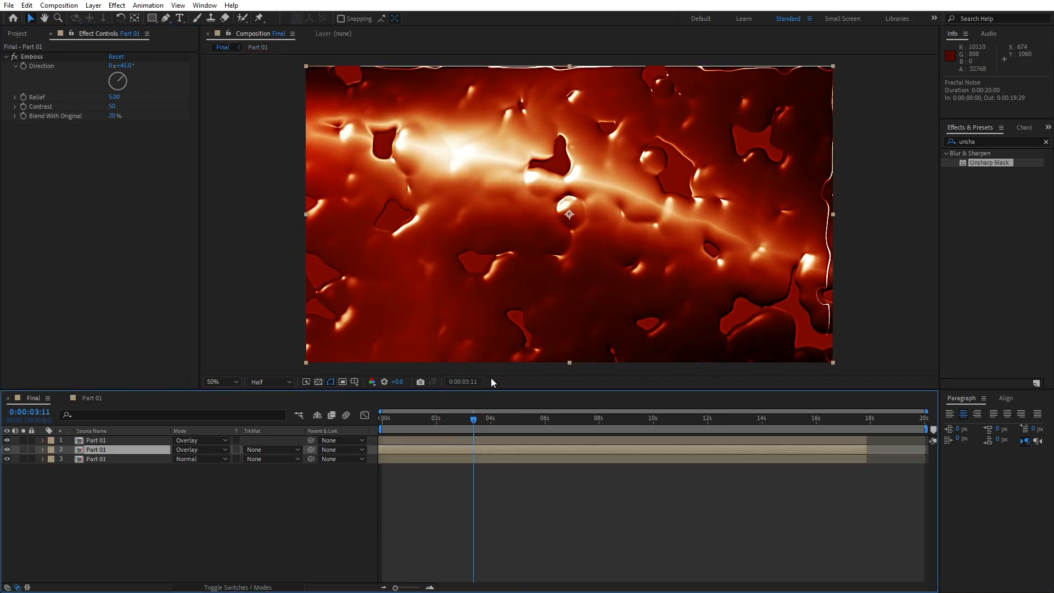
pyautogui.click(448, 421)
pyautogui.moveTo(450, 426); pyautogui.dragTo(501, 432)
pyautogui.press('space')
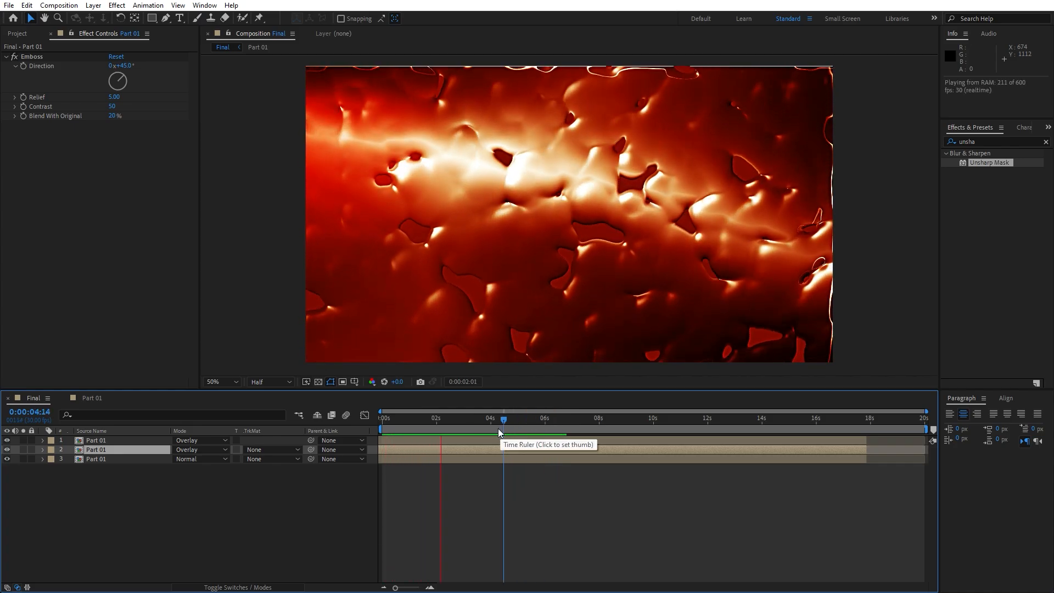
# - Stop the preview around 6 seconds and add an adjustment layer named Exposure above the Part 01 layers
pyautogui.click(546, 420)
pyautogui.click(179, 519)
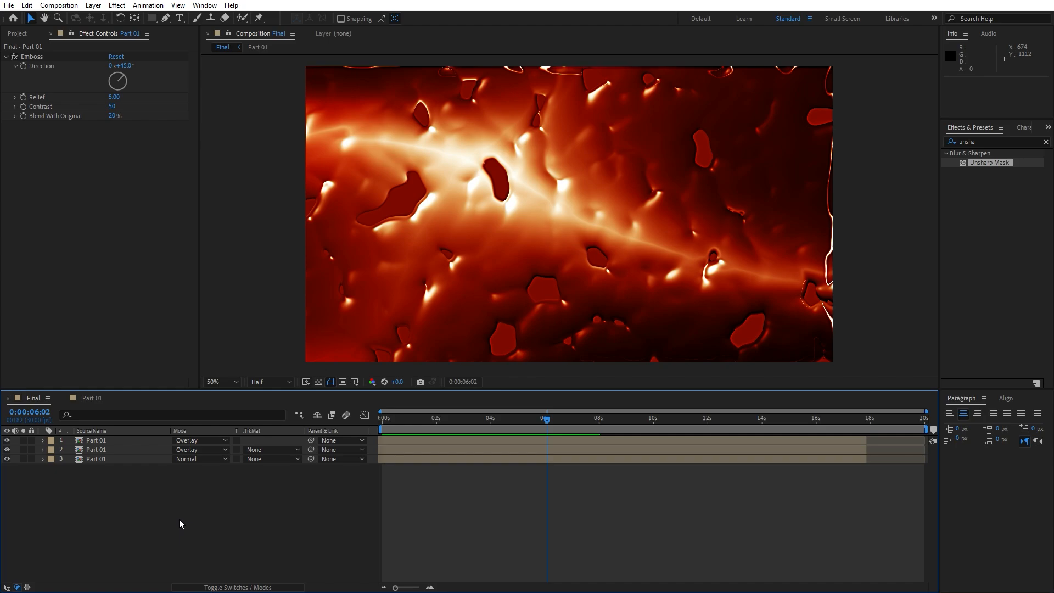
pyautogui.rightClick(179, 519)
pyautogui.moveTo(250, 383)
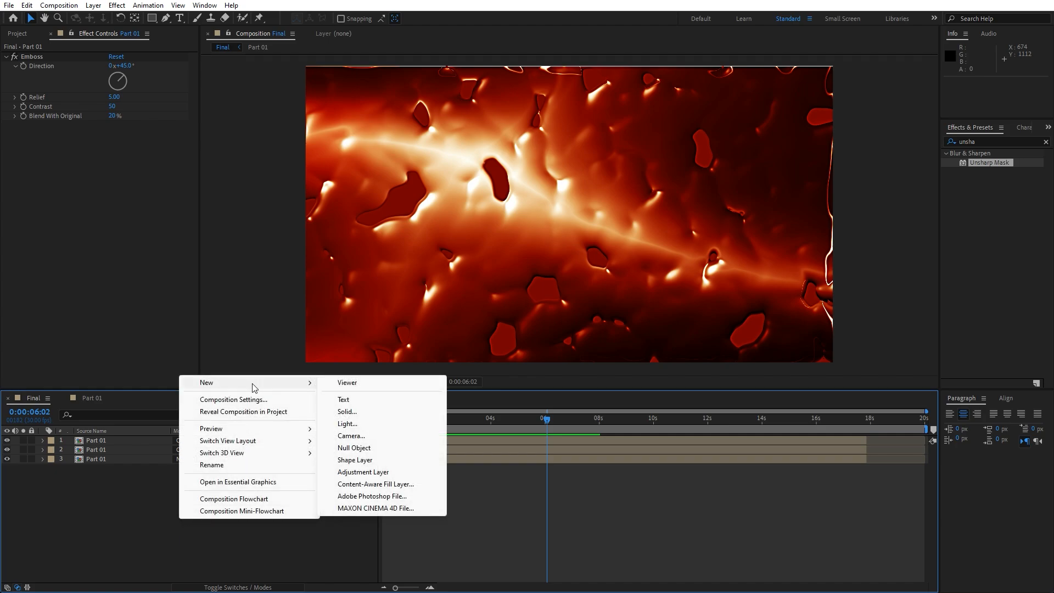
pyautogui.click(382, 473)
pyautogui.press('Return')
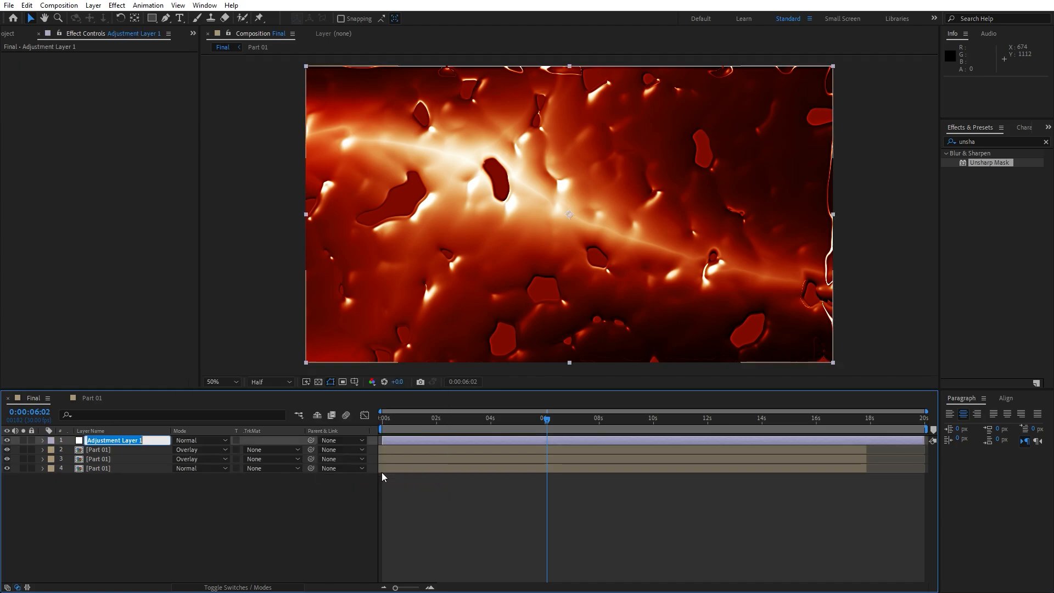
pyautogui.write('Exposure')
pyautogui.click(292, 550)
# - Find the Color Correction Exposure effect and apply it to the Exposure adjustment layer
pyautogui.click(111, 442)
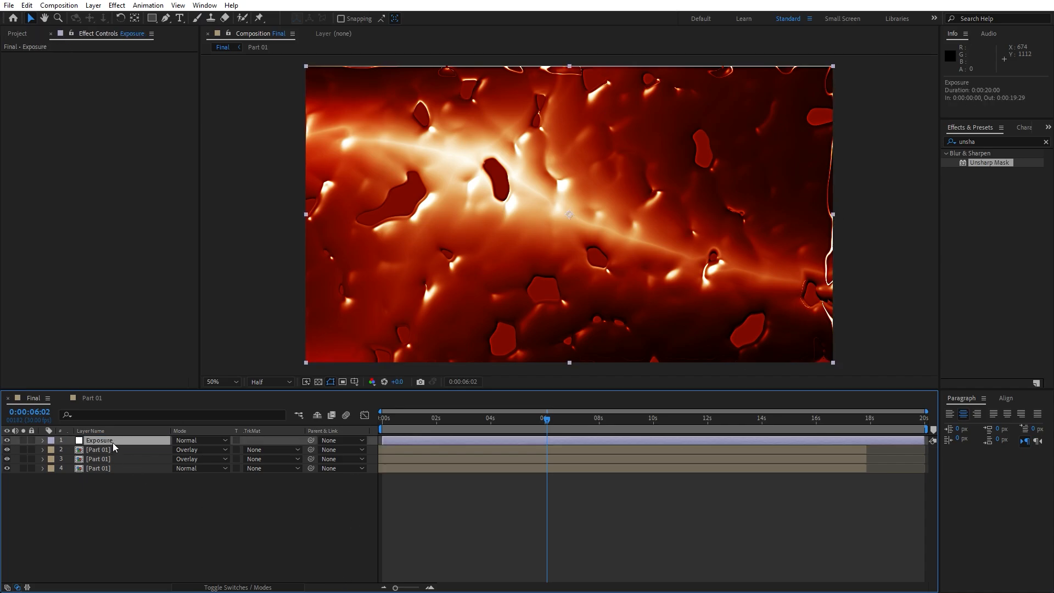
pyautogui.click(996, 138)
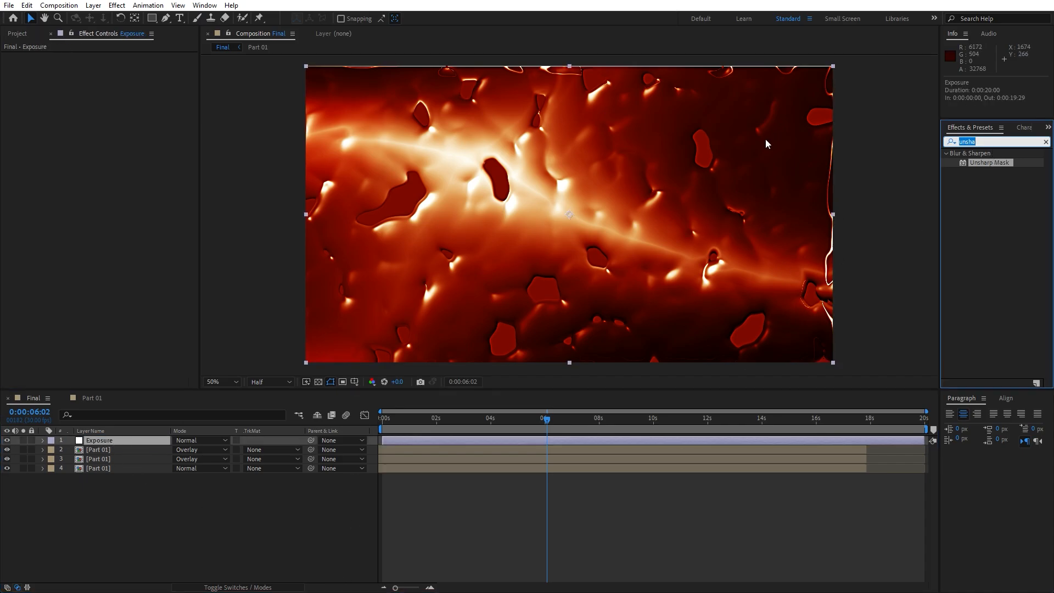
pyautogui.write('expos')
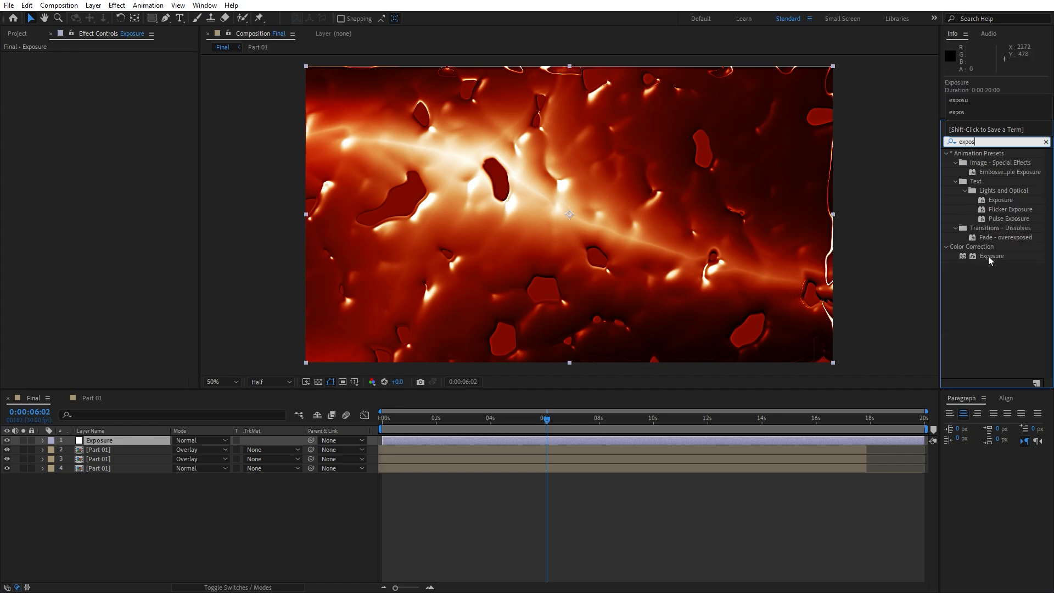
pyautogui.moveTo(988, 256); pyautogui.dragTo(126, 443)
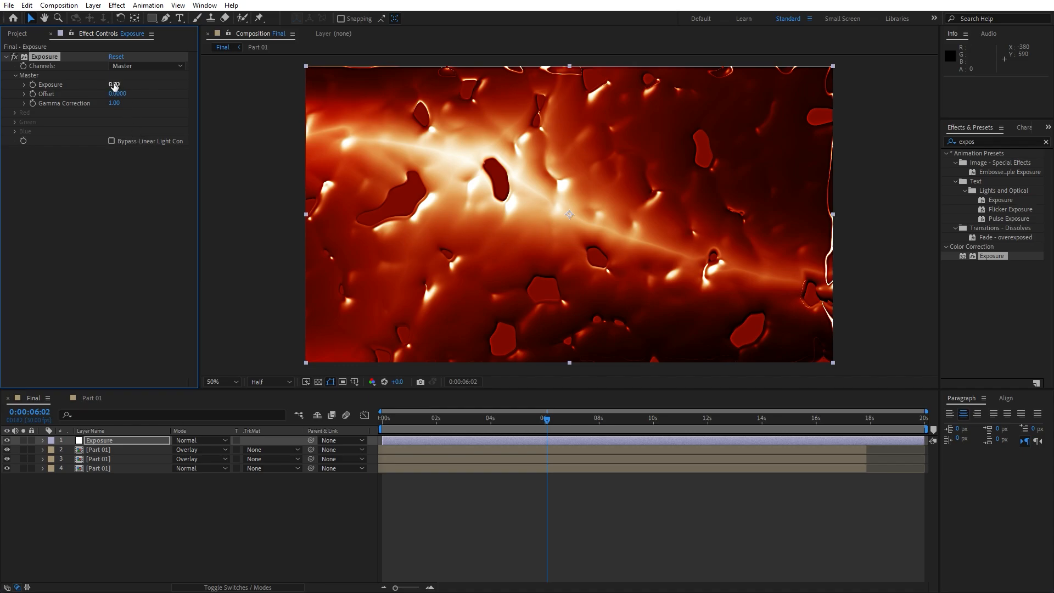
# - Raise the effect's master Exposure to 0.32 and preview the brightened animation
pyautogui.moveTo(115, 86); pyautogui.dragTo(128, 84)
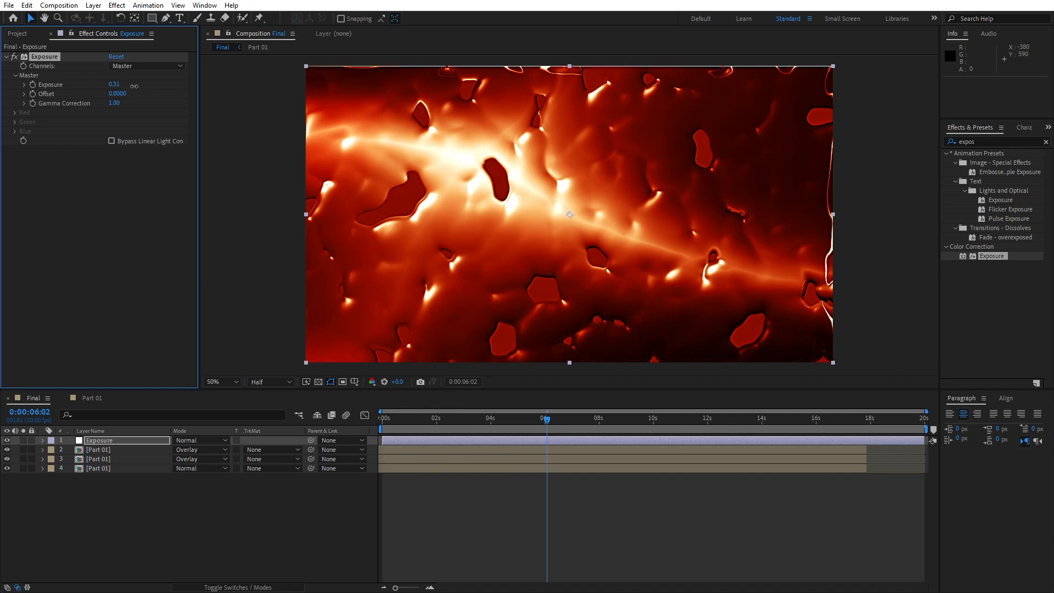
pyautogui.moveTo(134, 86)
pyautogui.mouseDown()
pyautogui.moveTo(174, 85)
pyautogui.moveTo(137, 92)
pyautogui.mouseUp()
pyautogui.moveTo(539, 420)
pyautogui.mouseDown()
pyautogui.moveTo(406, 414)
pyautogui.moveTo(537, 414)
pyautogui.mouseUp()
pyautogui.press('space')
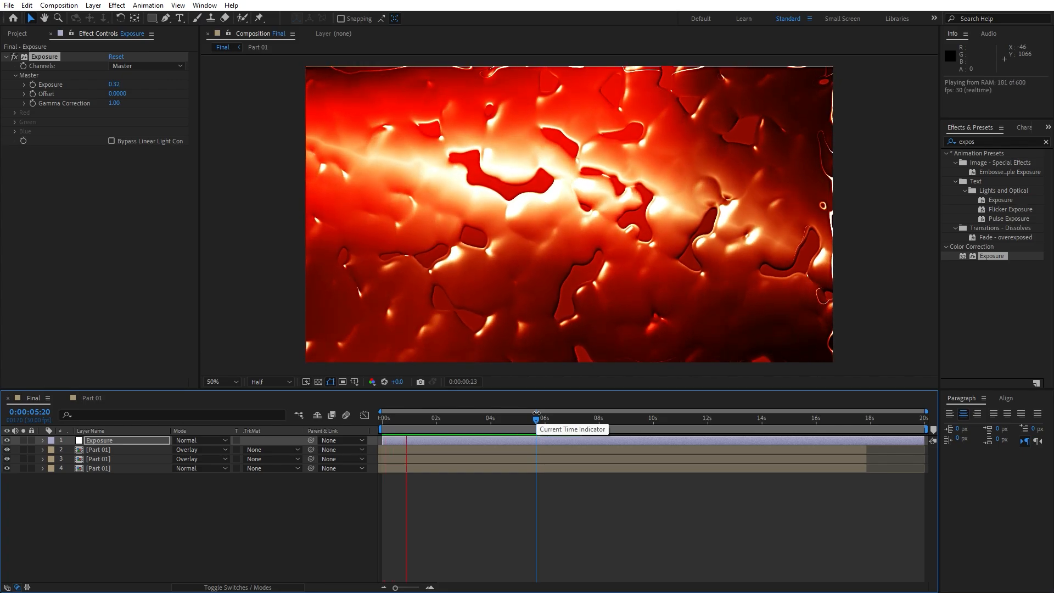
pyautogui.click(541, 421)
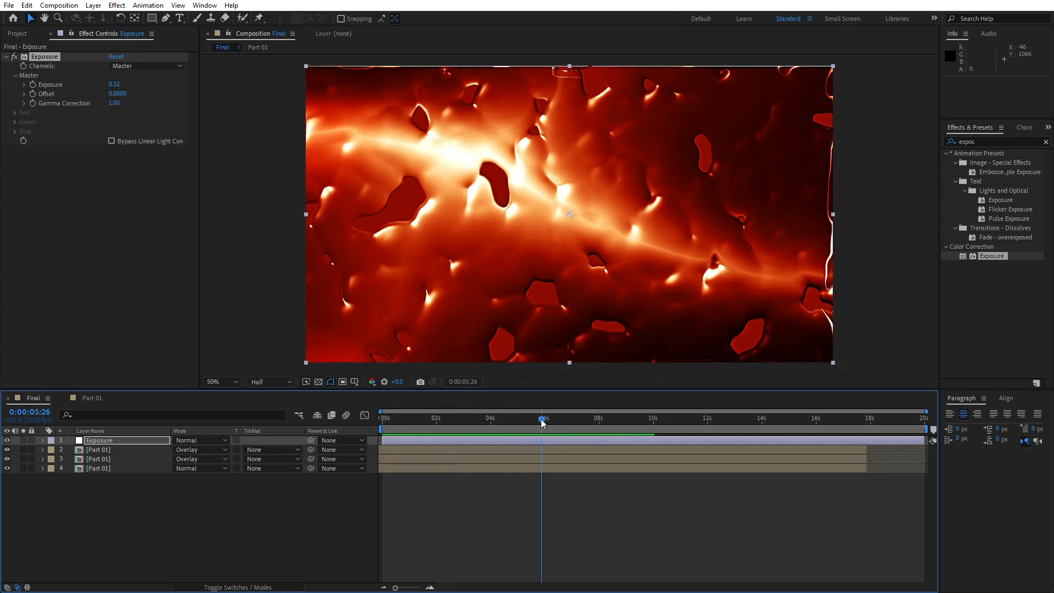
# - Pre-compose the Exposure layer and all three Part 01 layers into a composition named Lava, and preview the result
pyautogui.click(134, 492)
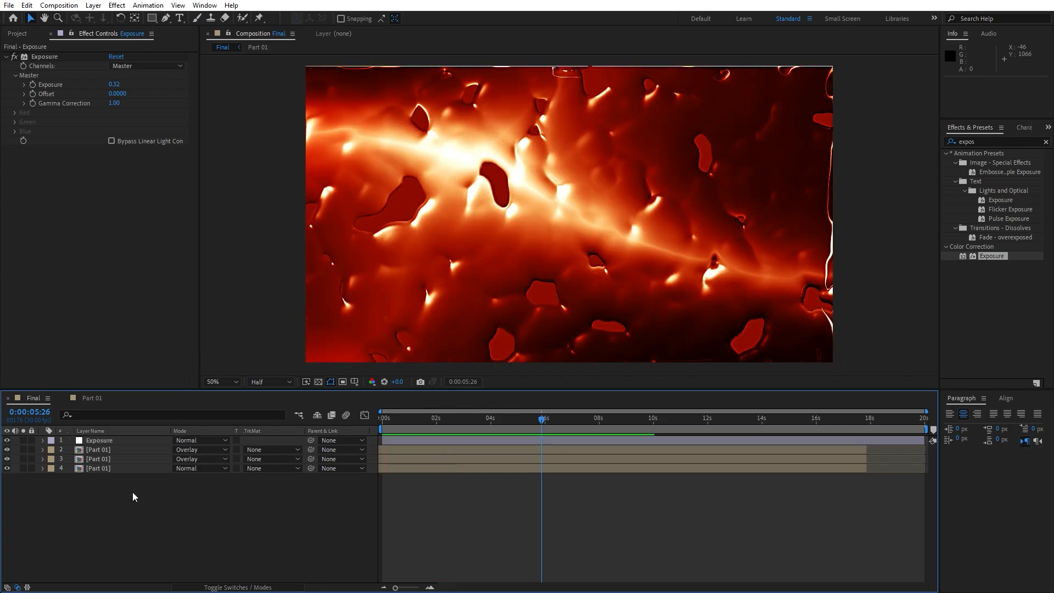
pyautogui.moveTo(209, 527); pyautogui.dragTo(48, 436)
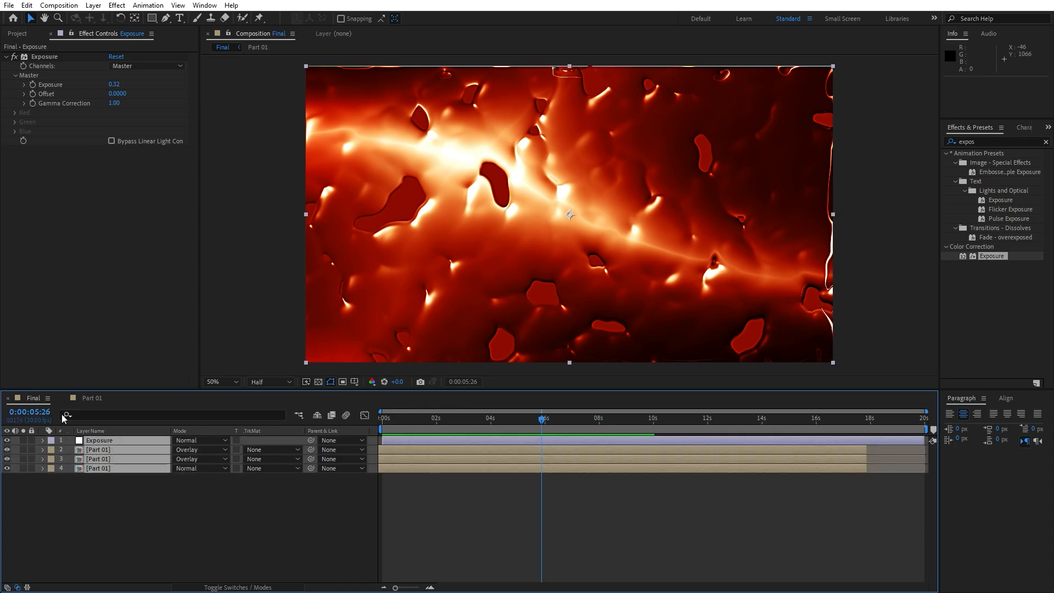
pyautogui.rightClick(108, 465)
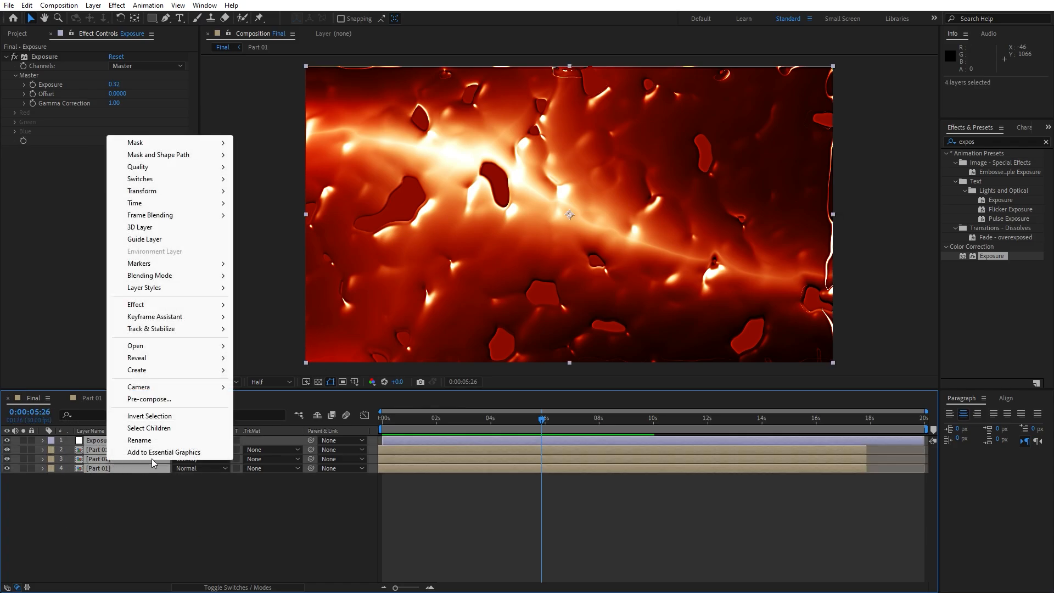
pyautogui.click(175, 401)
pyautogui.write('Lava')
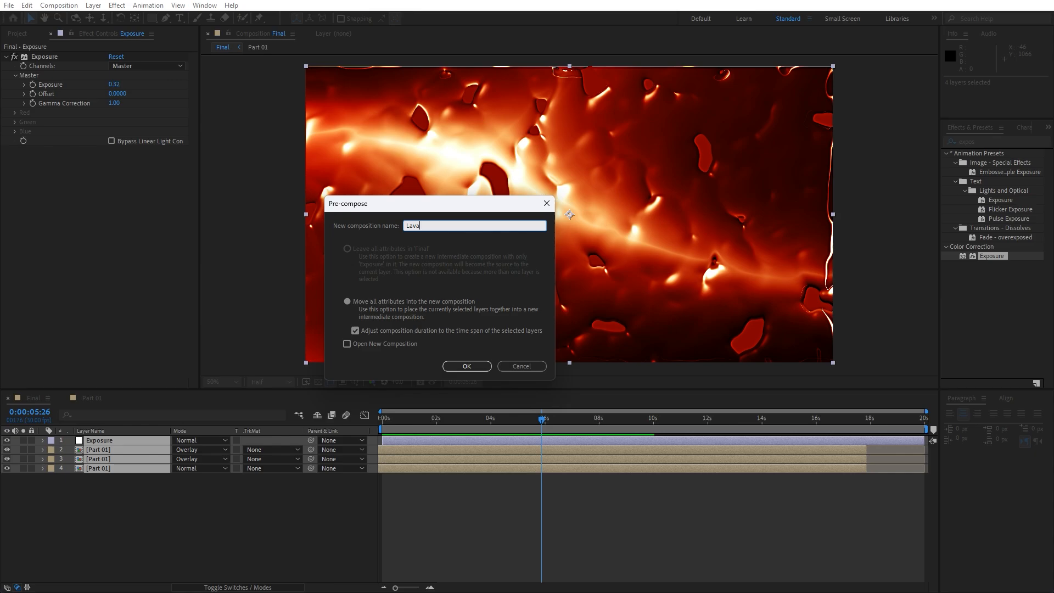
pyautogui.click(467, 366)
pyautogui.press('space')
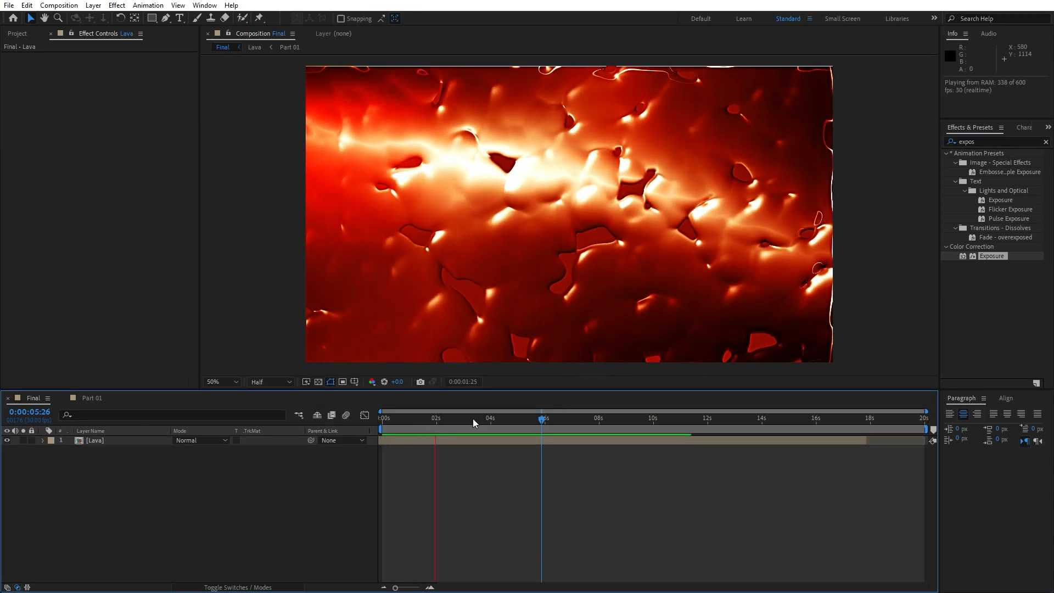
pyautogui.click(507, 420)
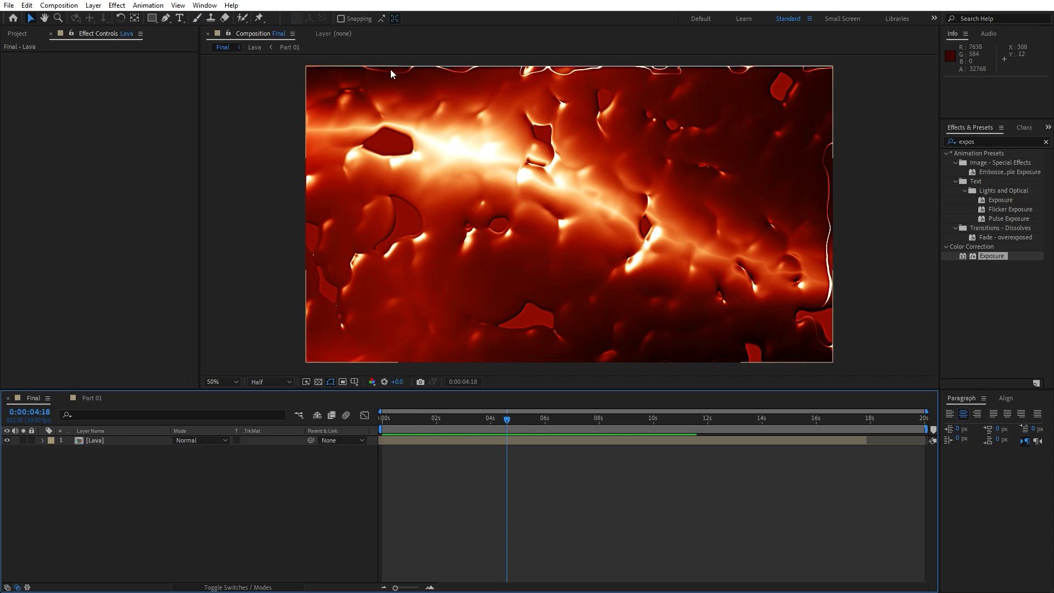
# - Scale the Lava layer to 105% to push its edge artifacts out of frame, and check other moments of the animation
pyautogui.click(112, 444)
pyautogui.press('s')
pyautogui.click(193, 450)
pyautogui.write('105')
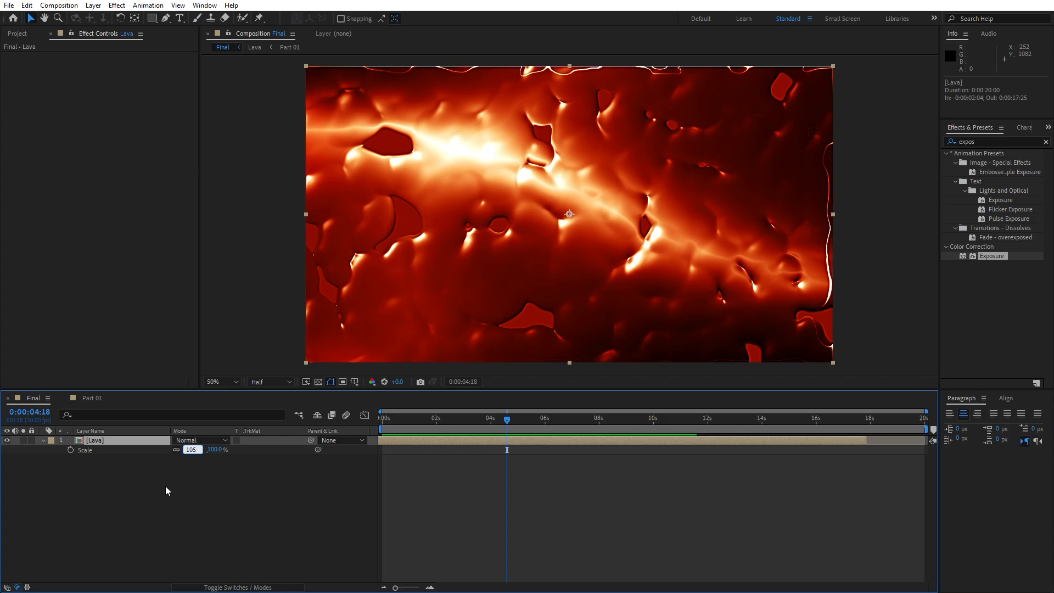
pyautogui.click(168, 491)
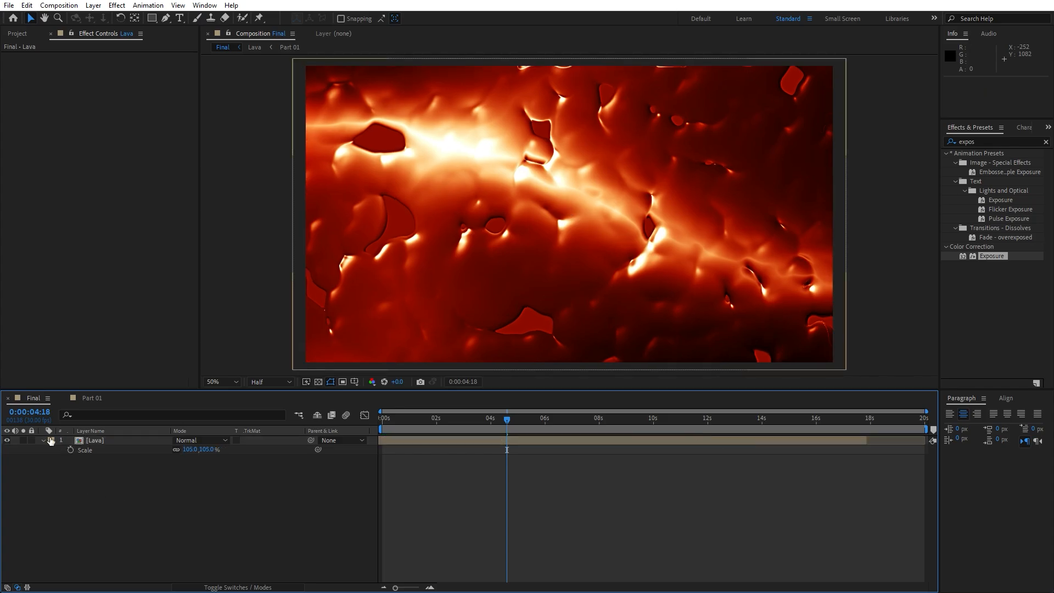
pyautogui.click(43, 440)
pyautogui.click(478, 420)
pyautogui.moveTo(489, 420); pyautogui.dragTo(527, 422)
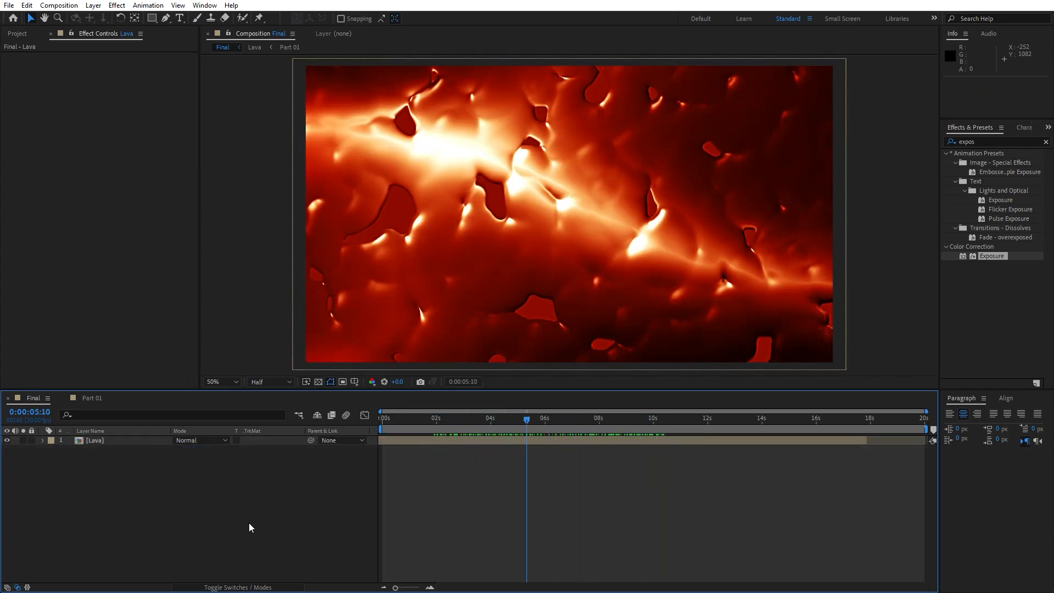
# - Add an adjustment layer named CB above the Lava layer and apply the Color Balance effect to it
pyautogui.rightClick(203, 511)
pyautogui.moveTo(329, 373)
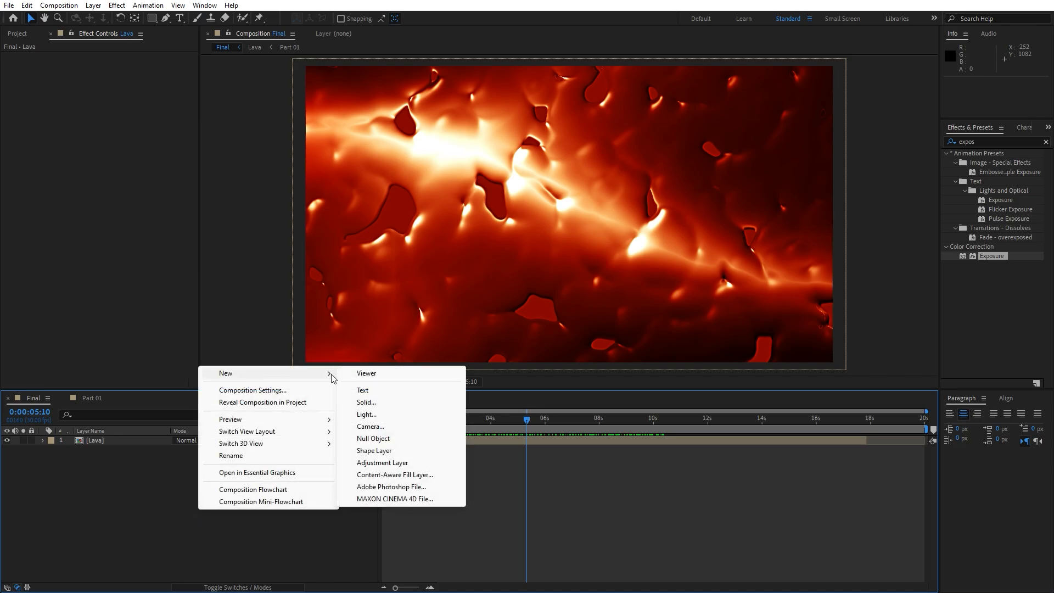
pyautogui.click(397, 463)
pyautogui.moveTo(1002, 142); pyautogui.dragTo(824, 139)
pyautogui.write('color ba')
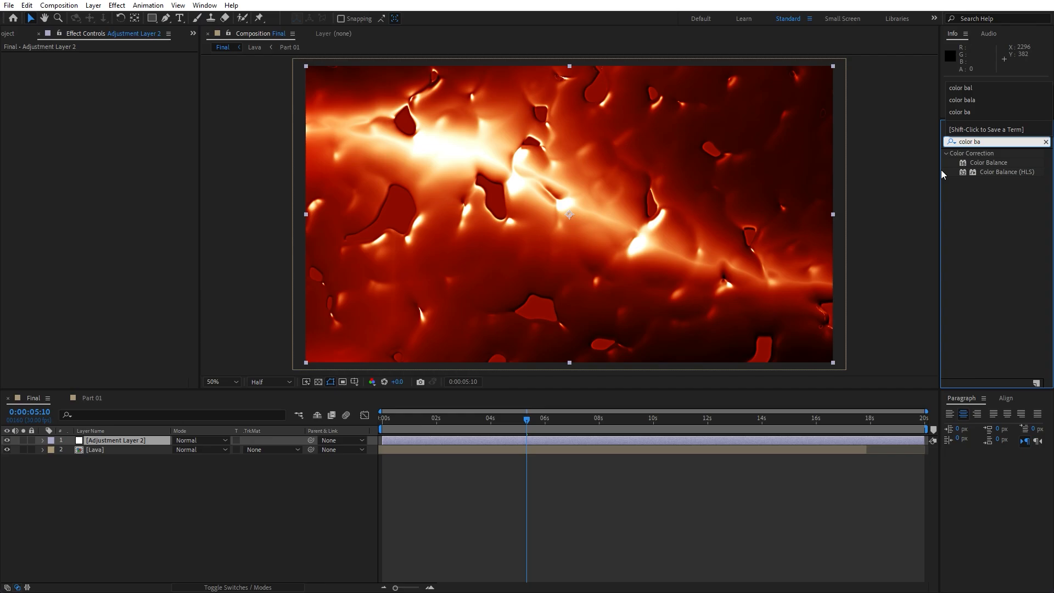
pyautogui.moveTo(997, 167); pyautogui.dragTo(143, 441)
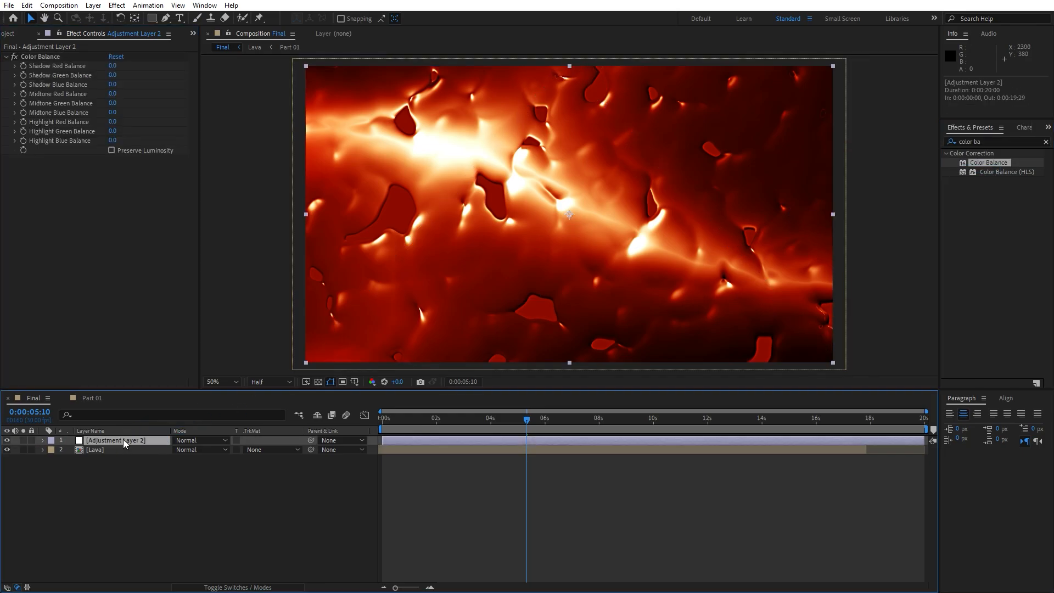
pyautogui.press('Return')
pyautogui.write('CB')
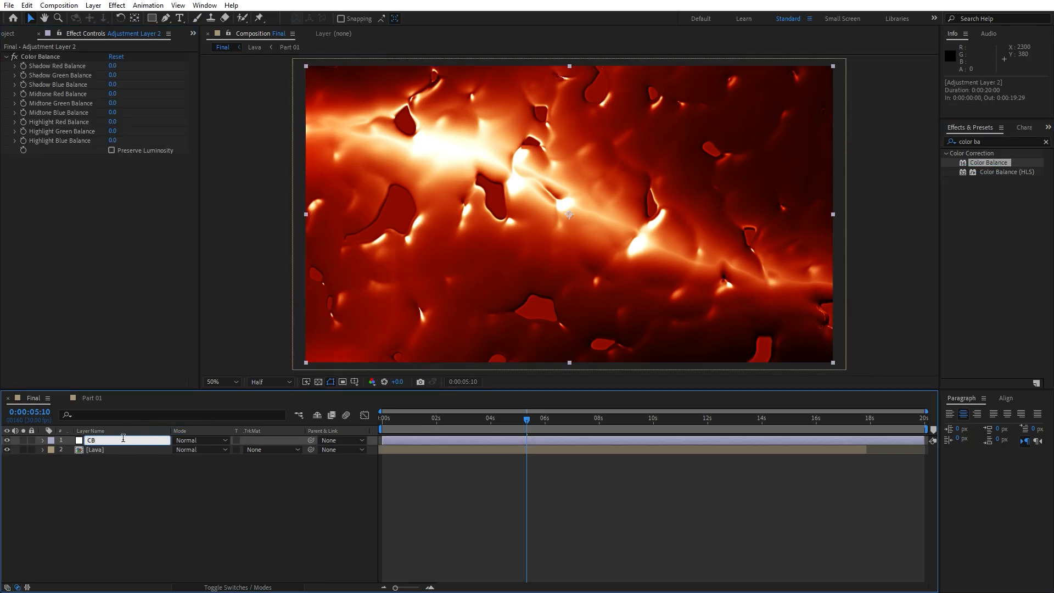
pyautogui.press('Return')
# - Set Color Balance's Shadow Red to 19, Shadow Green to 7 and Shadow Blue to 11, and adjust the Midtone Red and Green balances
pyautogui.moveTo(114, 66); pyautogui.dragTo(126, 90)
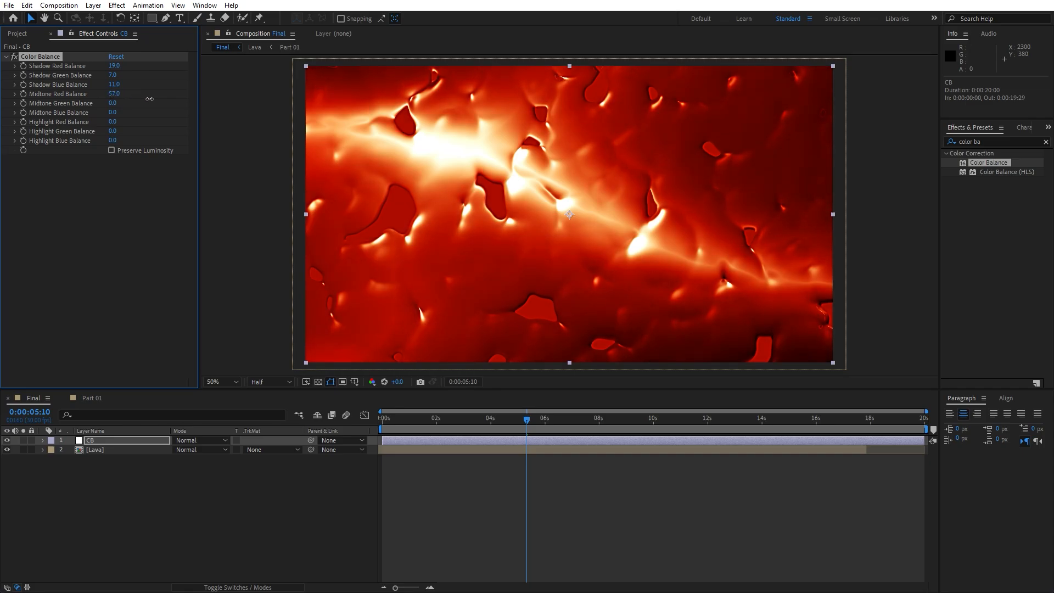
pyautogui.moveTo(115, 105); pyautogui.dragTo(135, 107)
# - Show the project items, close the Part 01 timeline, and preview the color-balanced Final composition
pyautogui.click(50, 34)
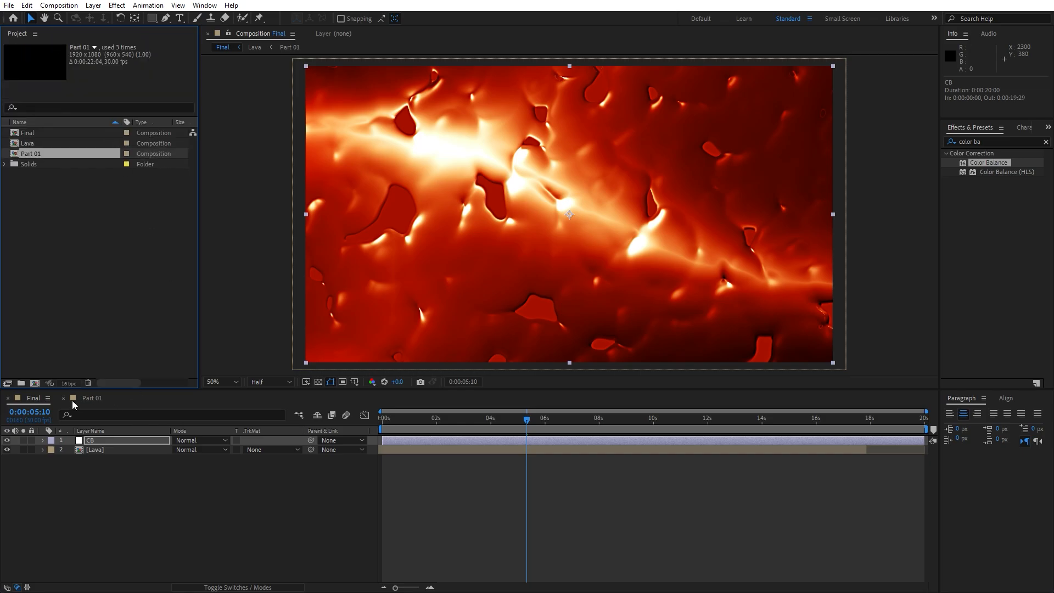
pyautogui.click(442, 424)
pyautogui.press('space')
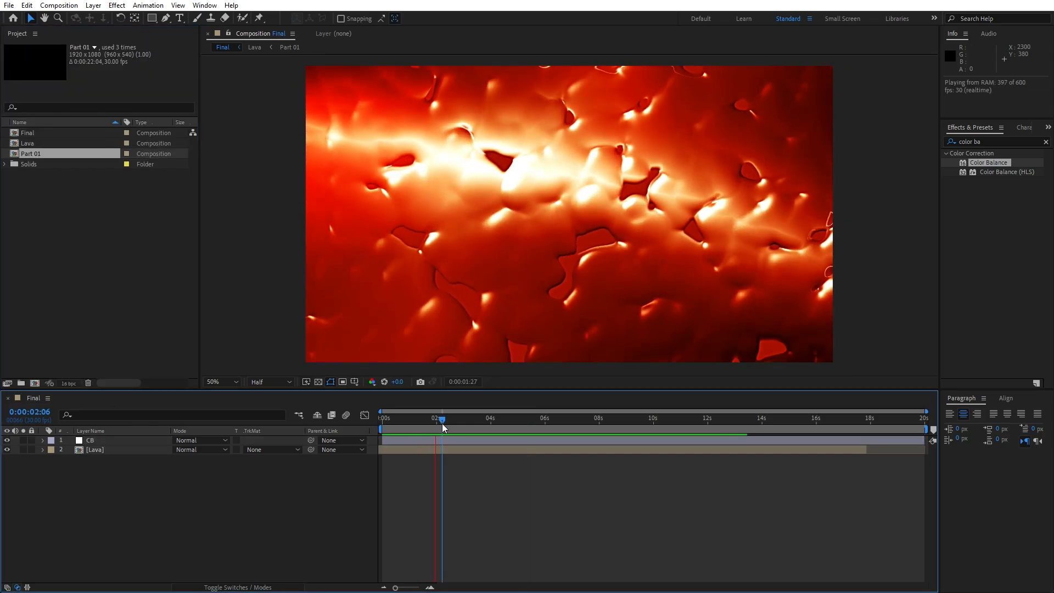